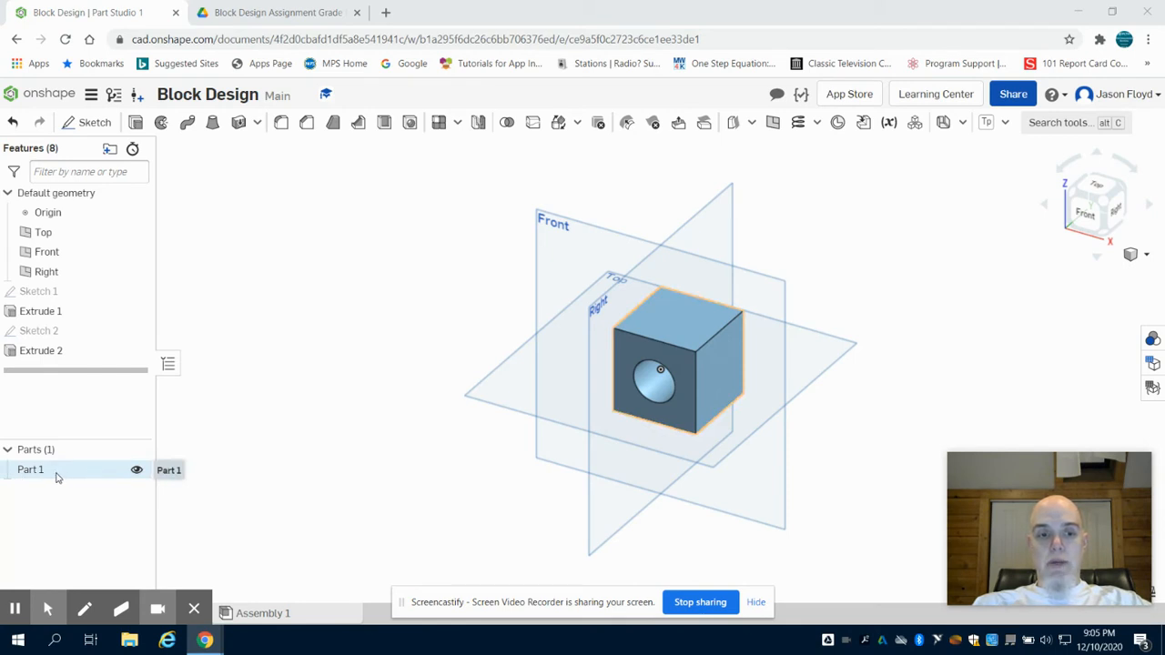
# Step: Hide the existing cube with the circular hole and check the cube requirements in the Block Design assignment PDF
pyautogui.click(137, 469)
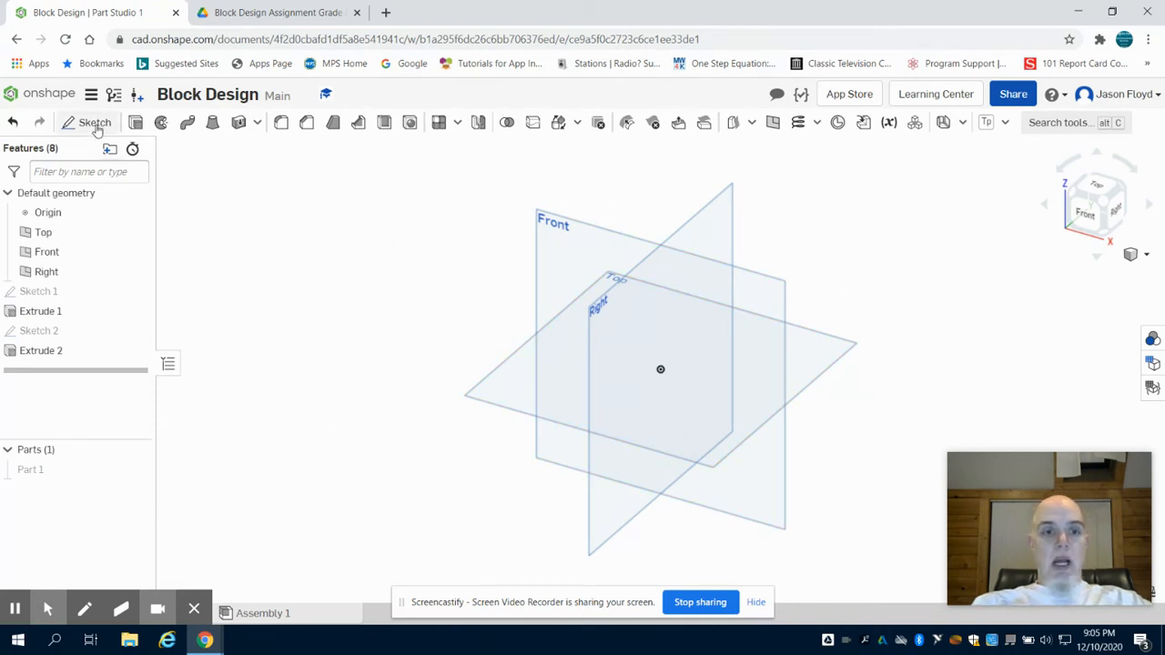
pyautogui.click(244, 13)
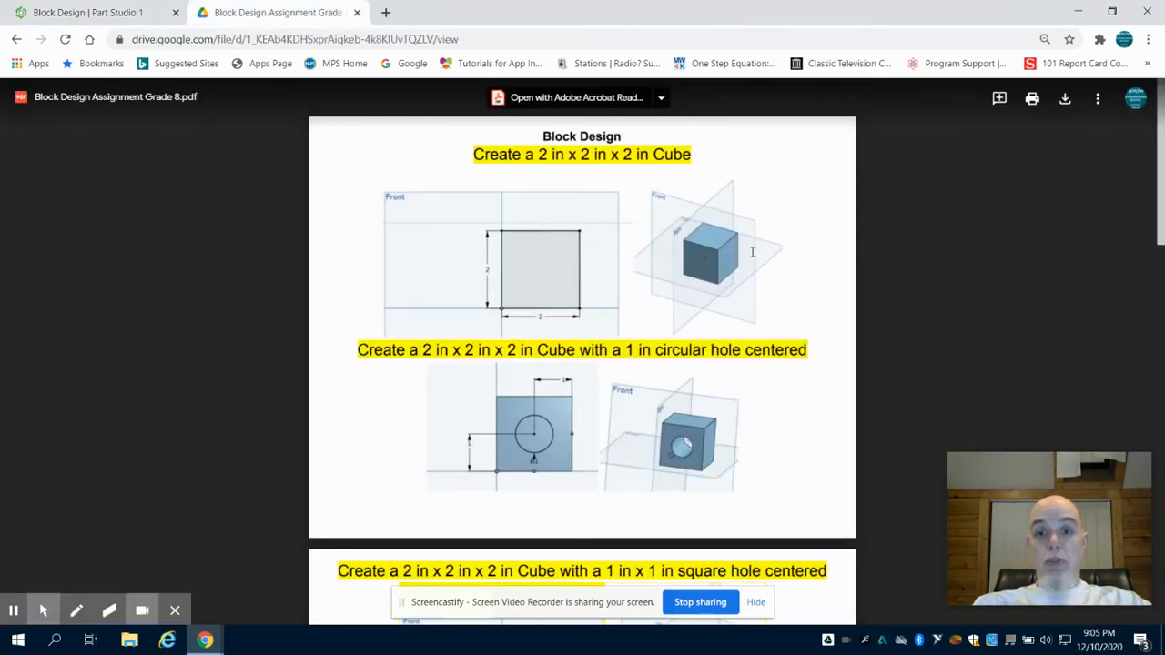
pyautogui.click(84, 11)
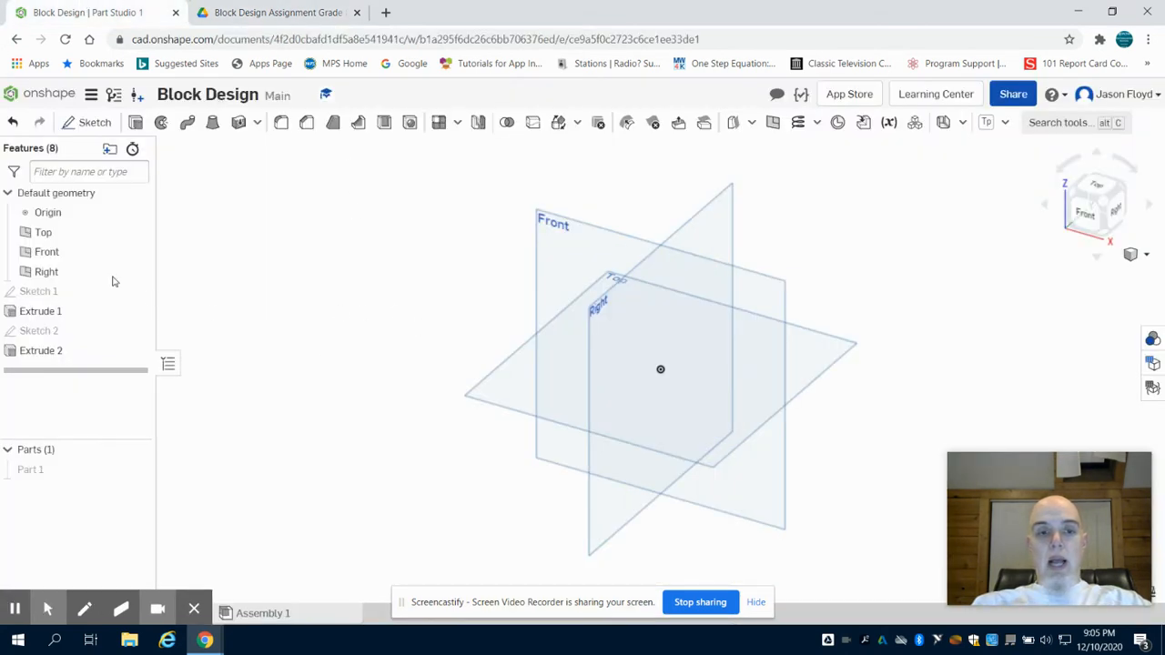
# Step: Sketch a 2 in by 2 in square on the Front plane, beside the plane's upper-left area
pyautogui.click(86, 125)
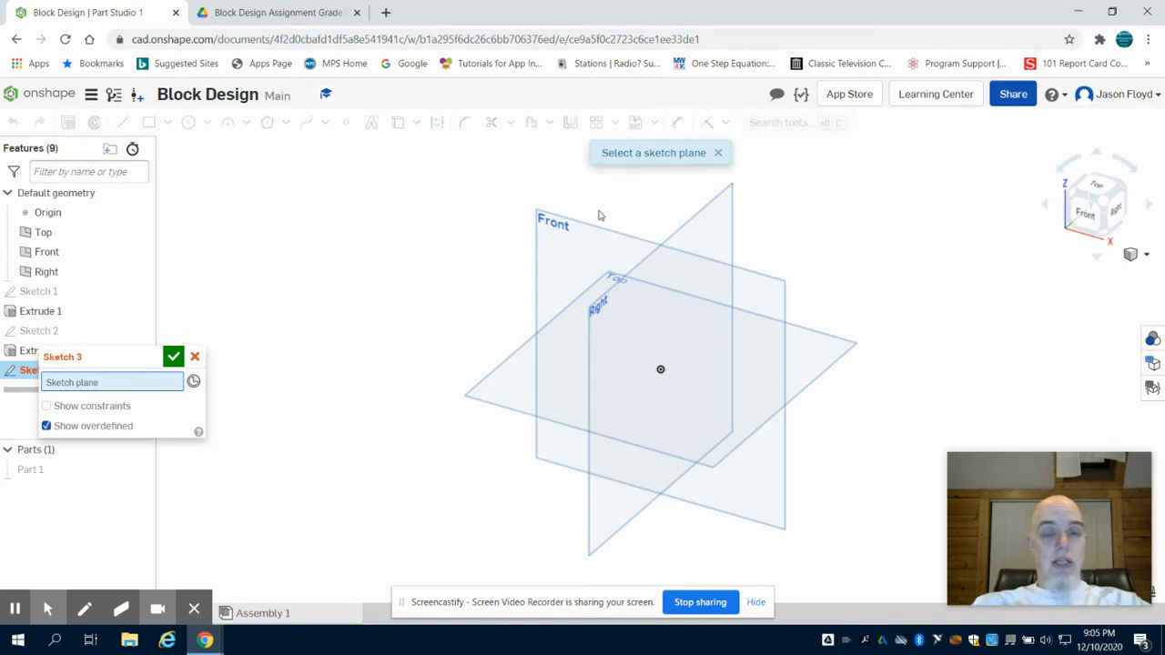
pyautogui.click(580, 247)
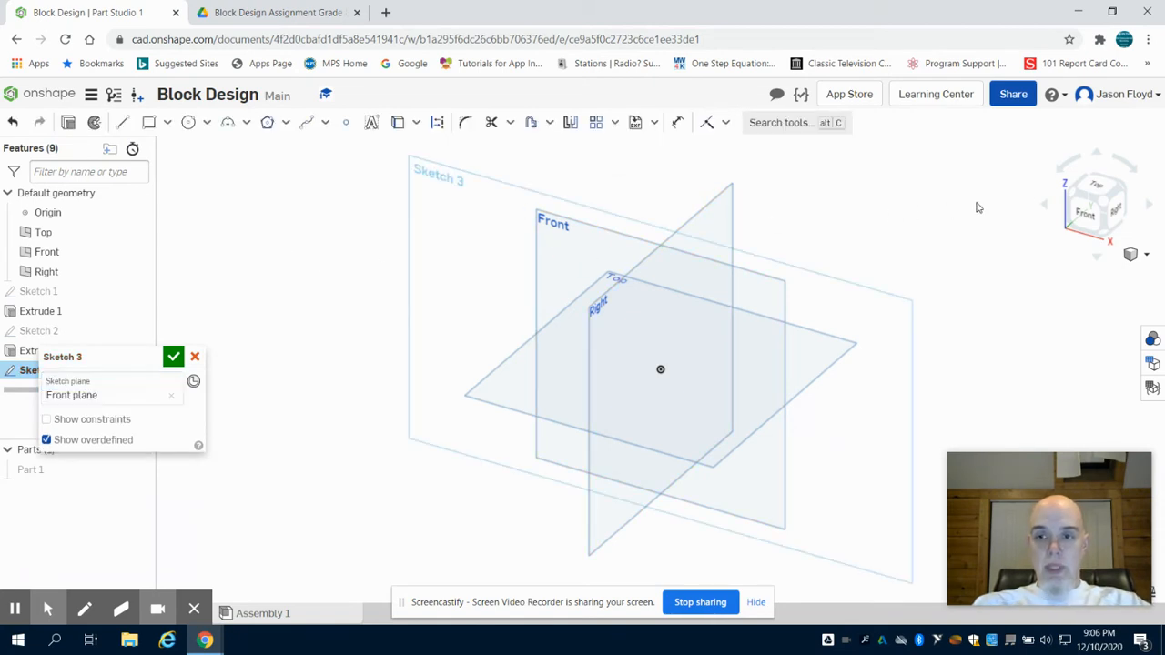
pyautogui.click(1089, 214)
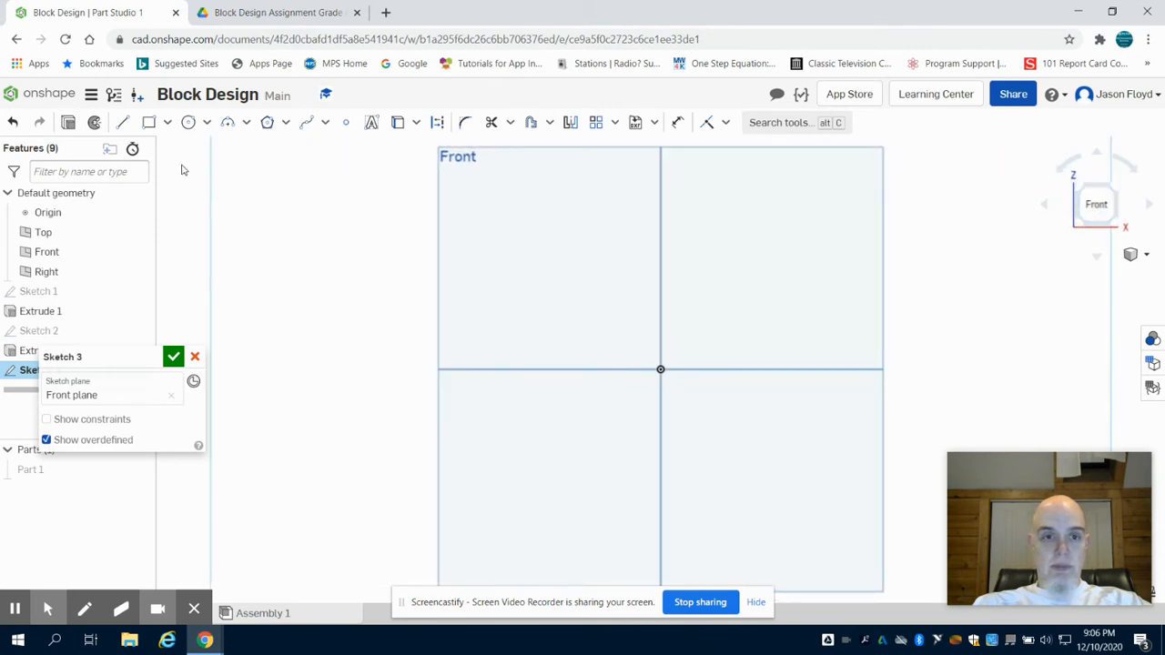
pyautogui.click(149, 122)
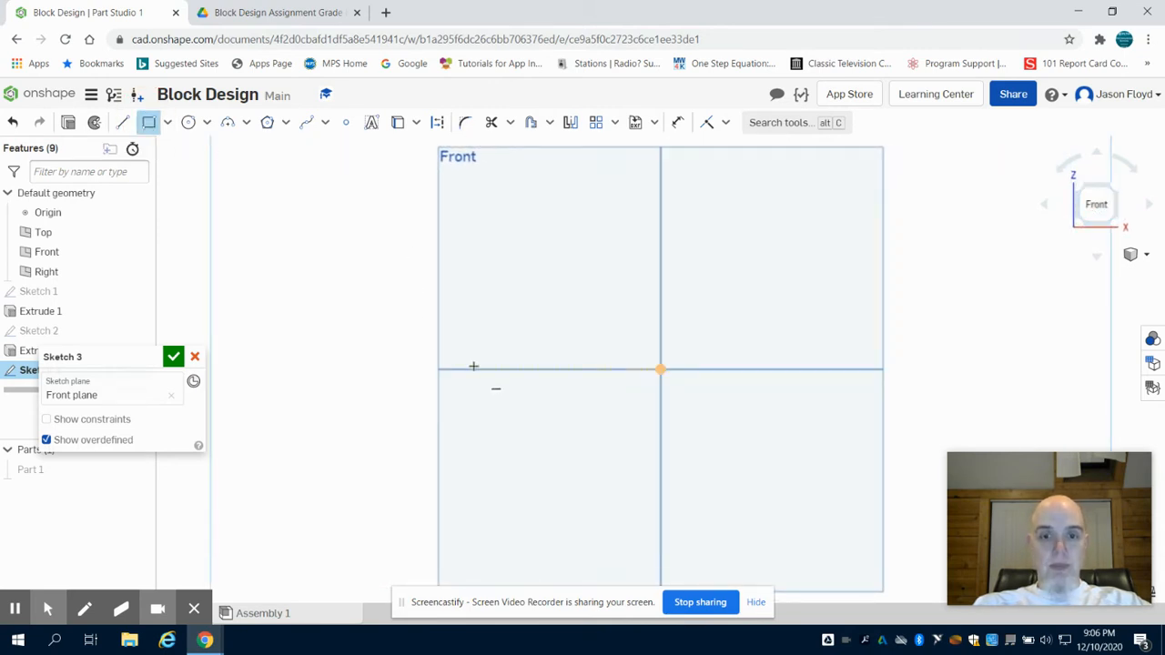
pyautogui.click(246, 175)
pyautogui.click(332, 240)
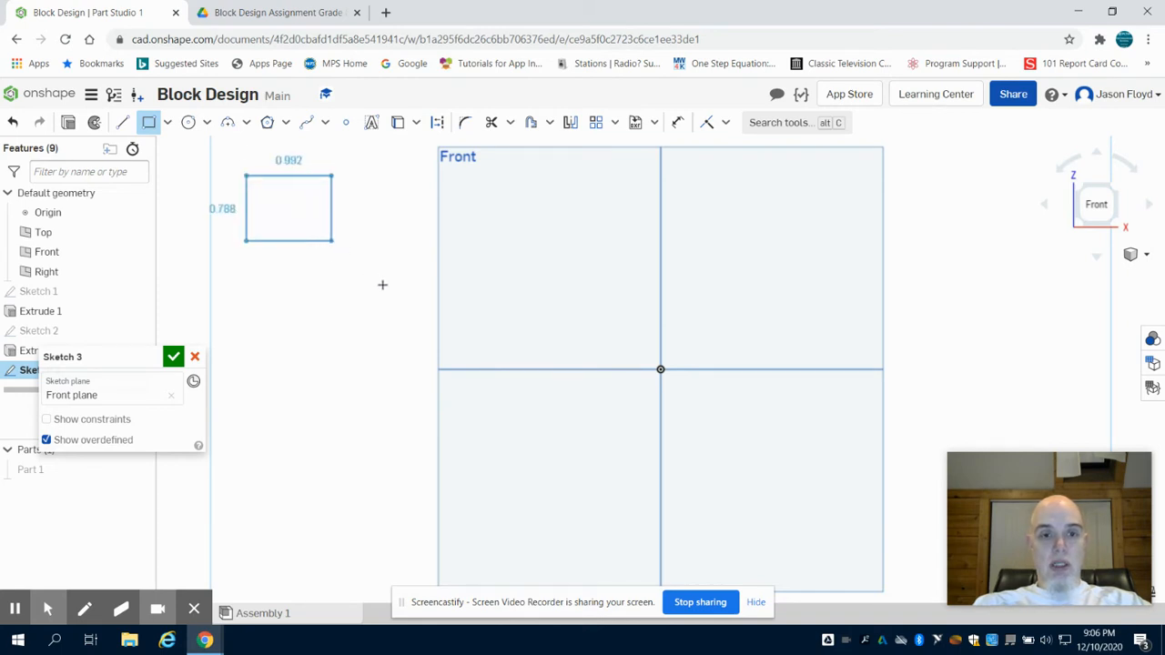
pyautogui.click(427, 318)
pyautogui.write('2')
pyautogui.press('Tab')
pyautogui.write('2')
pyautogui.press('Return')
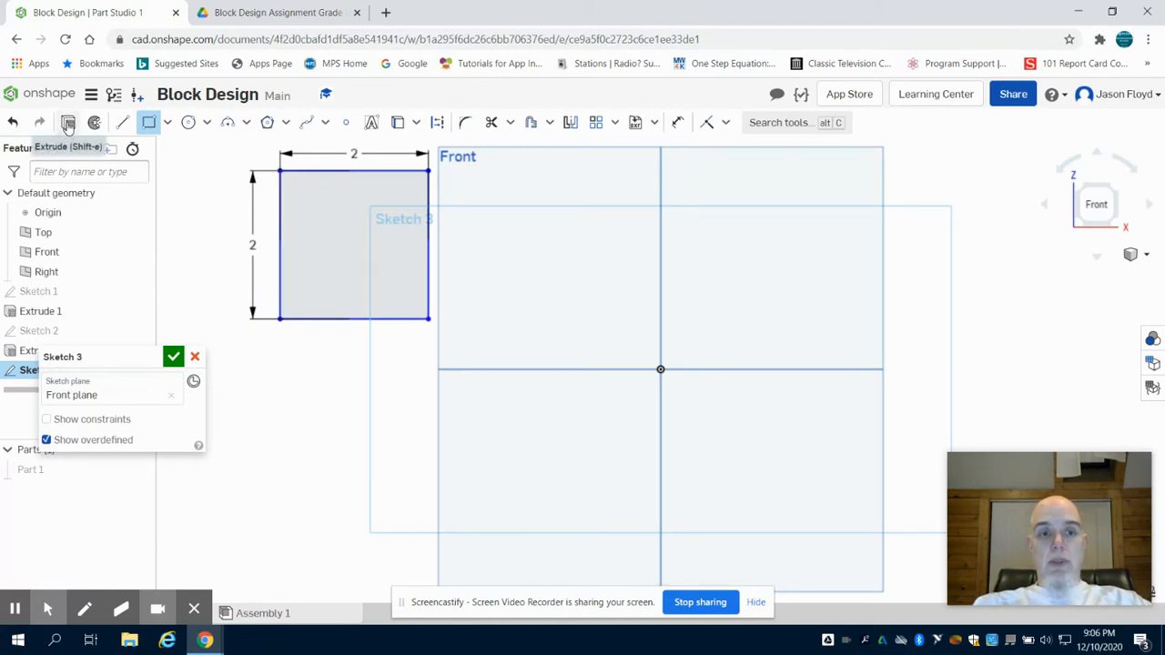
# Step: Extrude the square 2 in deep as a new solid part and view it in isometric
pyautogui.click(68, 123)
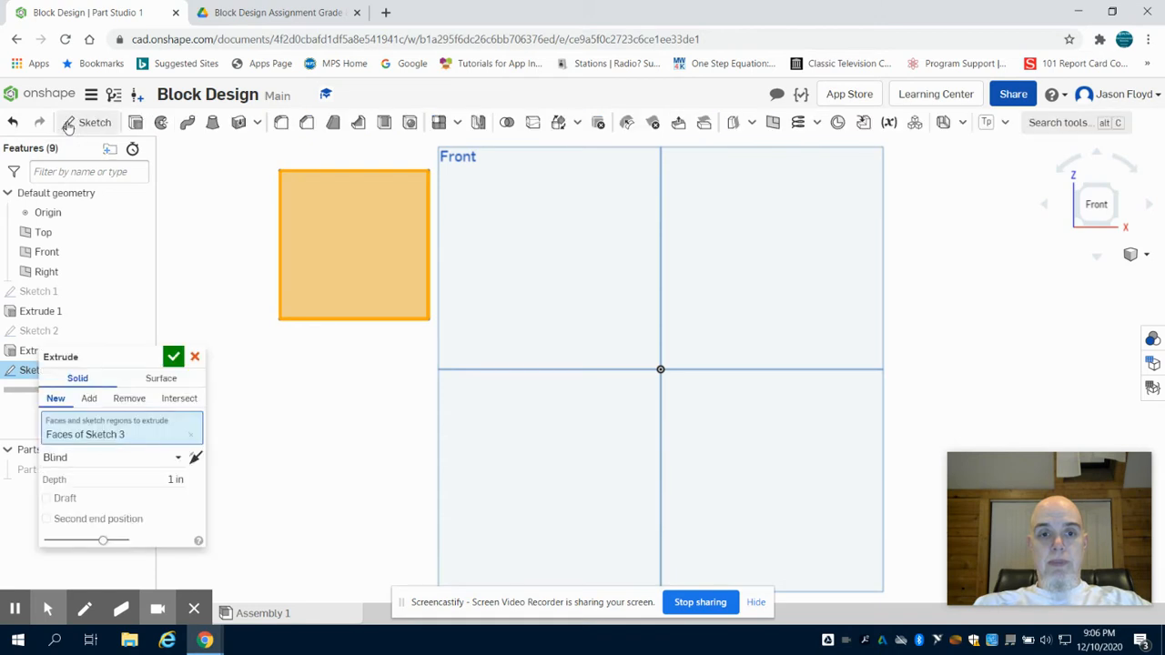
pyautogui.click(170, 477)
pyautogui.write('2')
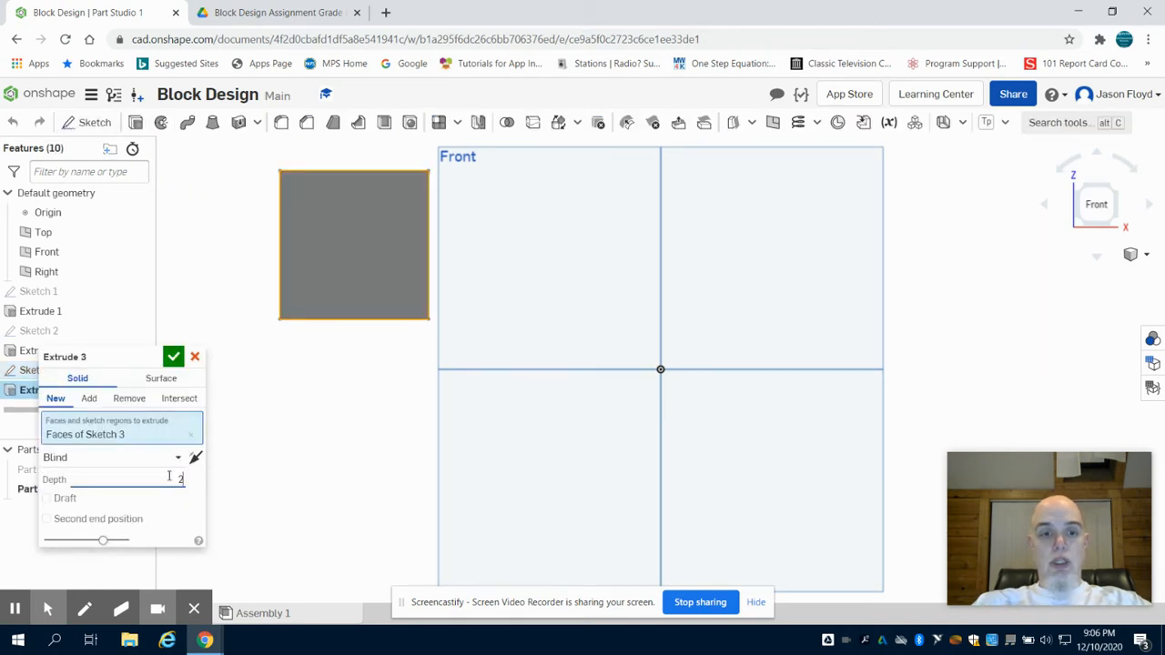
pyautogui.click(175, 359)
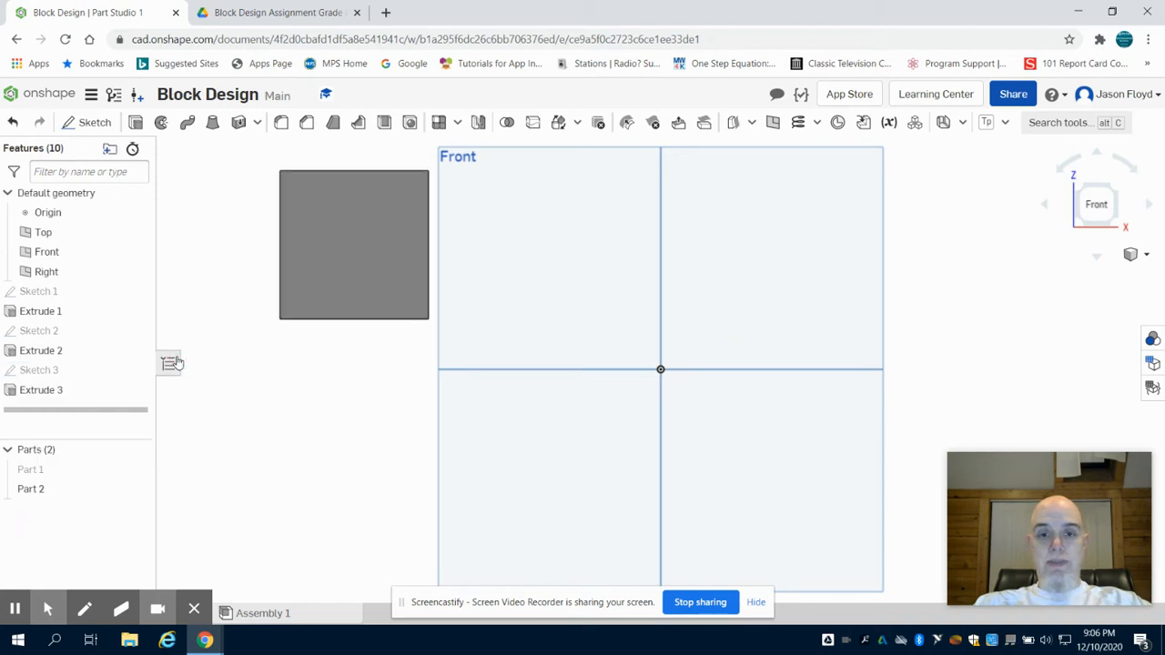
pyautogui.click(1118, 195)
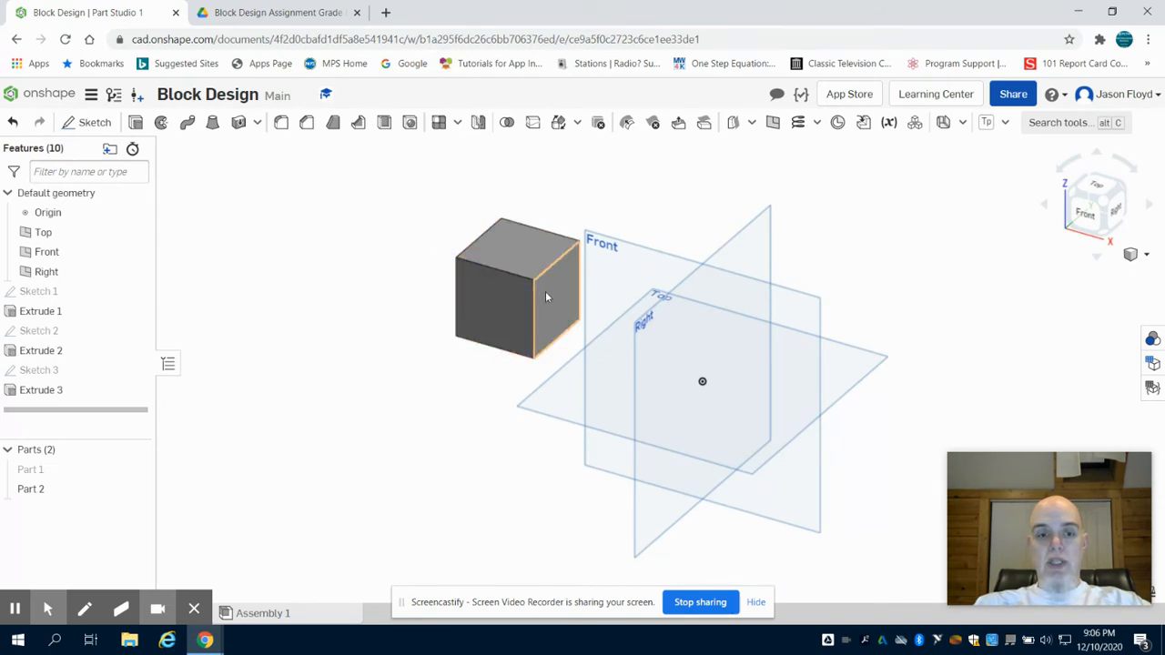
# Step: Rename the new solid cube part as "Plain Cube"
pyautogui.click(41, 490)
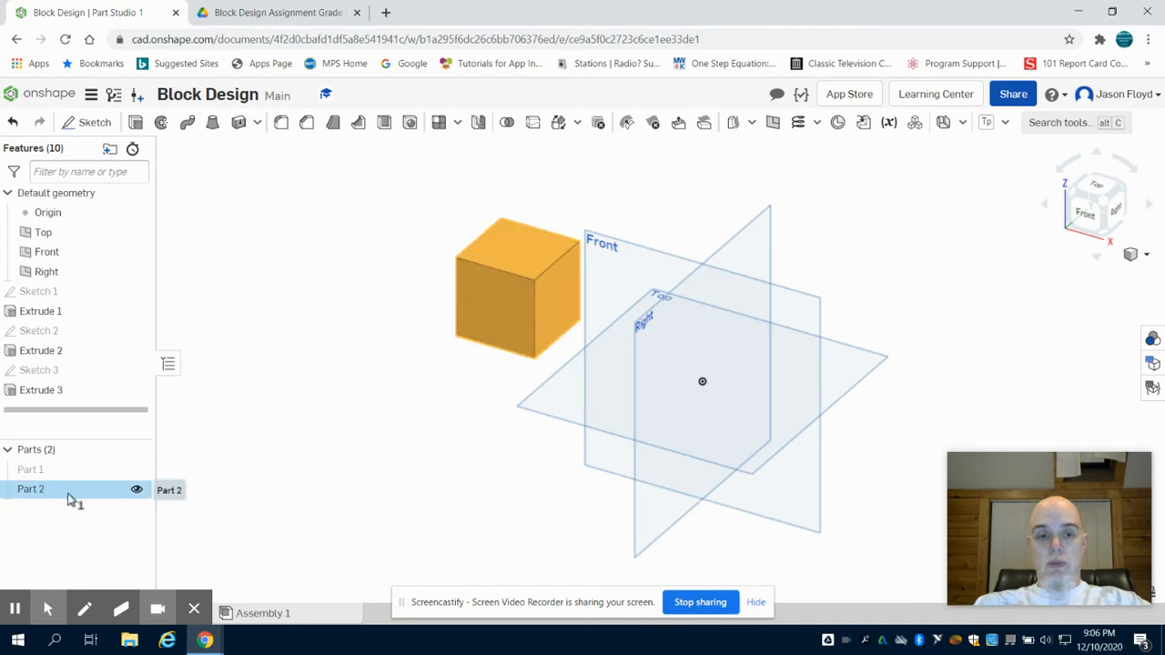
pyautogui.rightClick(79, 494)
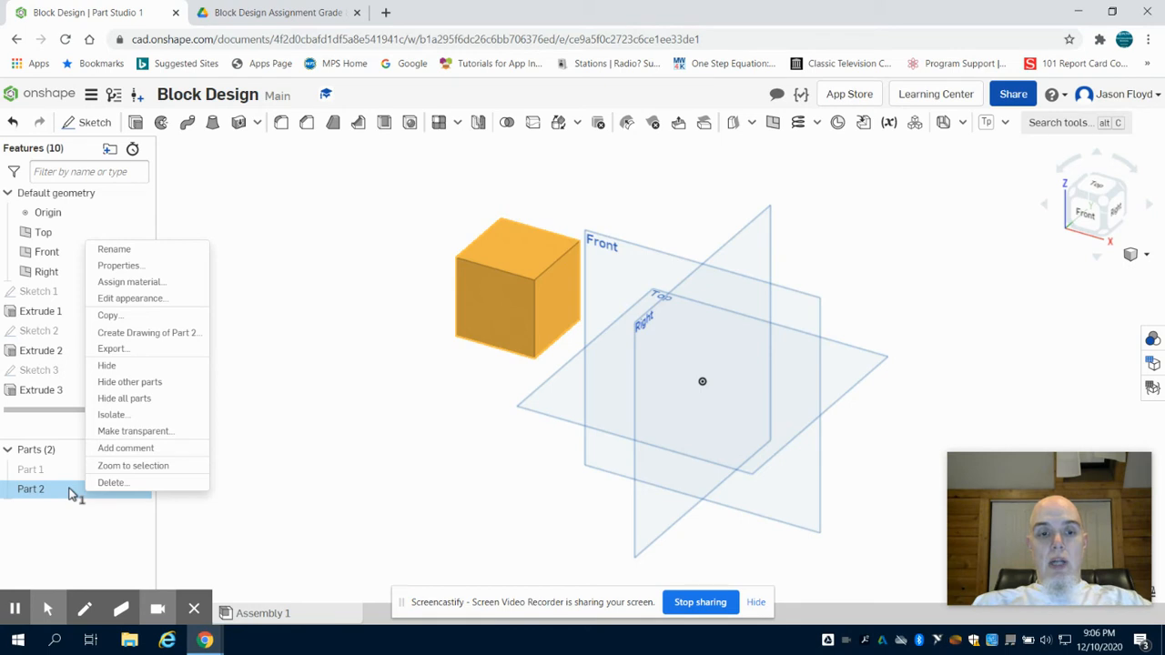
pyautogui.click(115, 250)
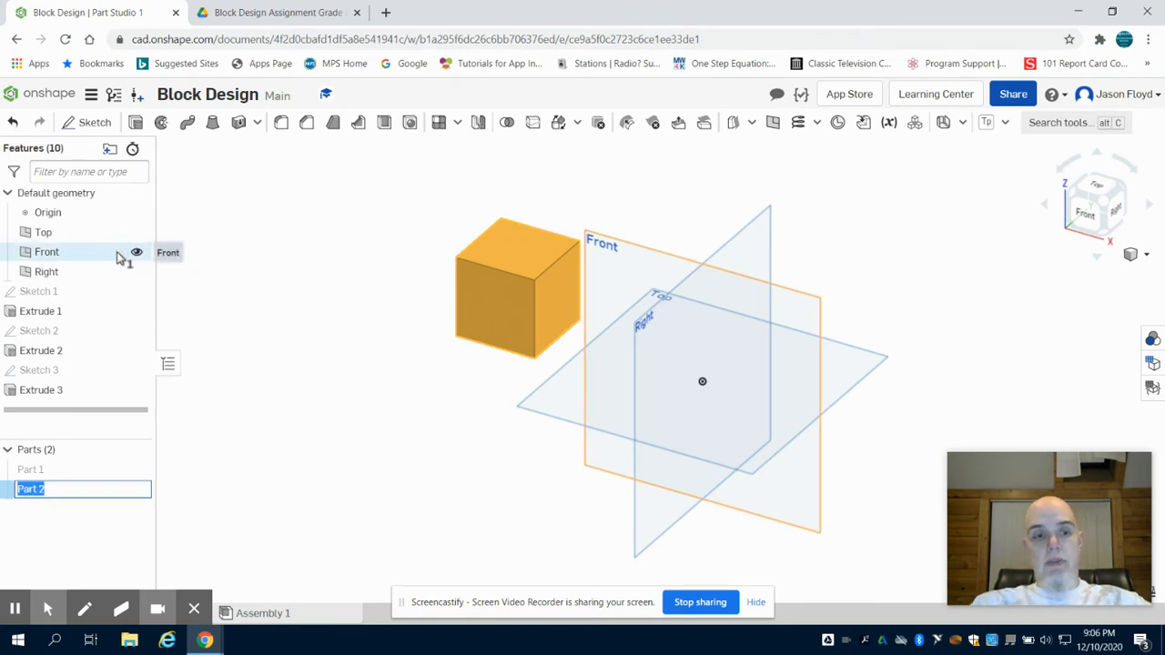
pyautogui.write('Pain')
pyautogui.press('BackSpace')
pyautogui.press('BackSpace')
pyautogui.press('BackSpace')
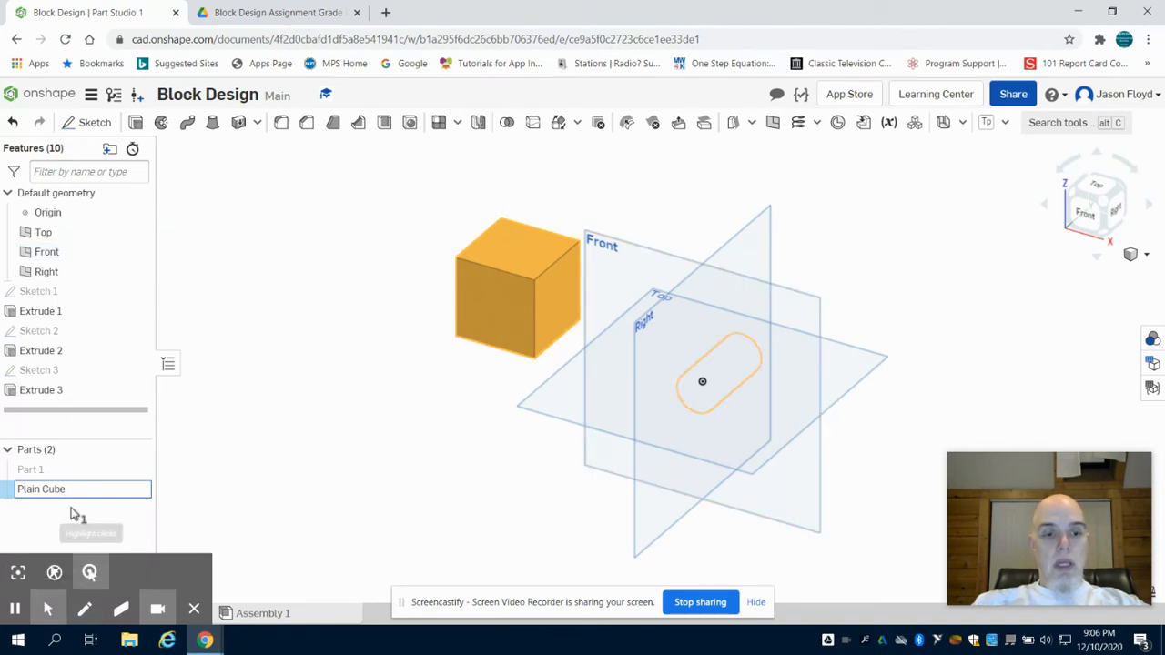
pyautogui.click(40, 472)
pyautogui.rightClick(42, 477)
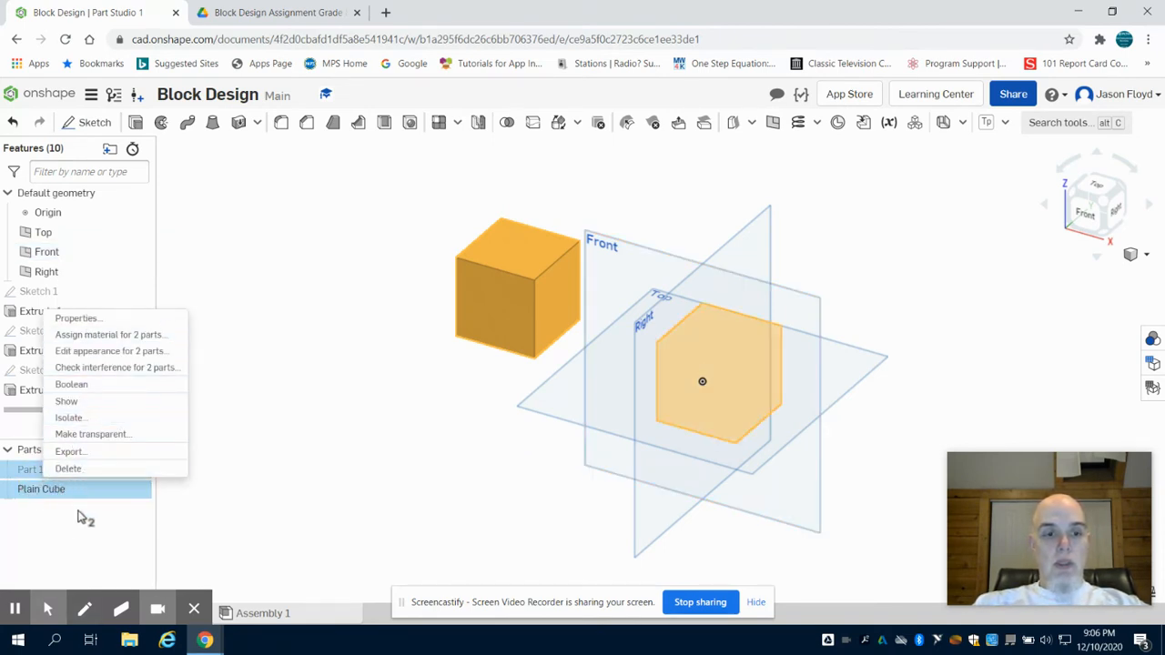
pyautogui.click(58, 466)
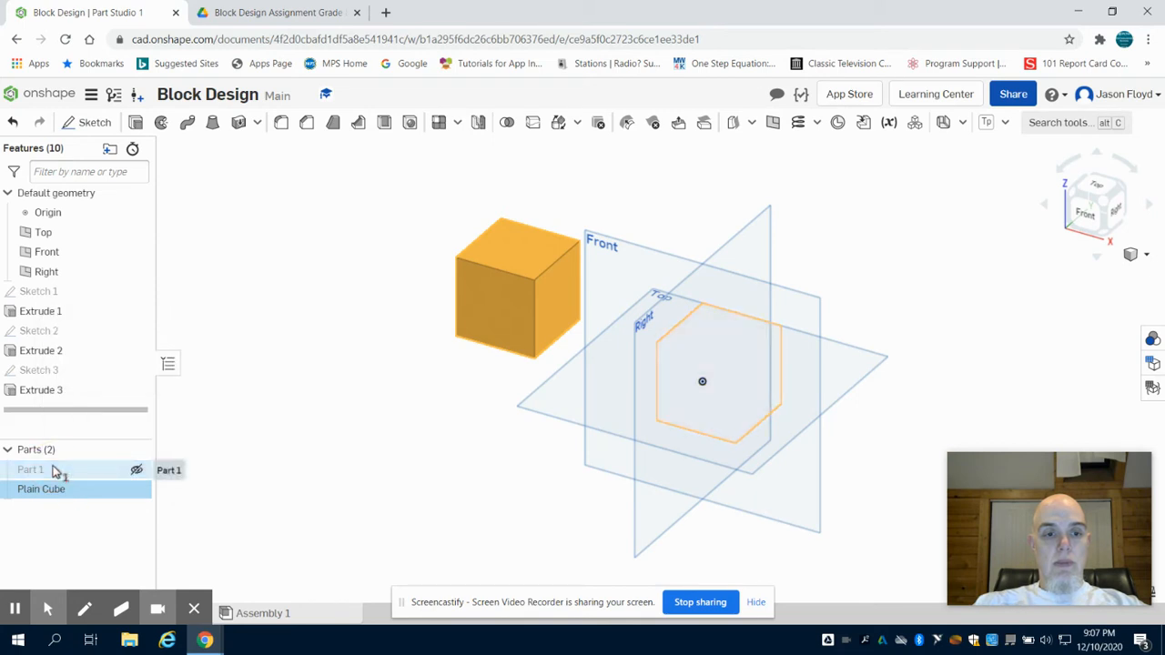
pyautogui.click(53, 469)
pyautogui.rightClick(54, 469)
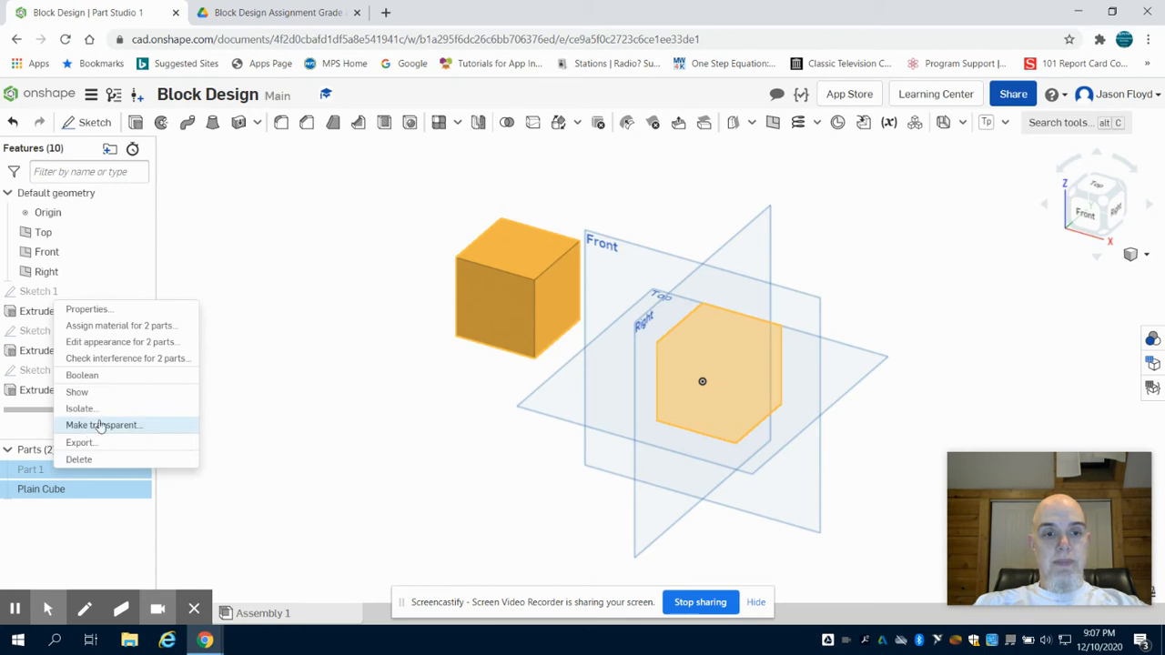
pyautogui.click(409, 451)
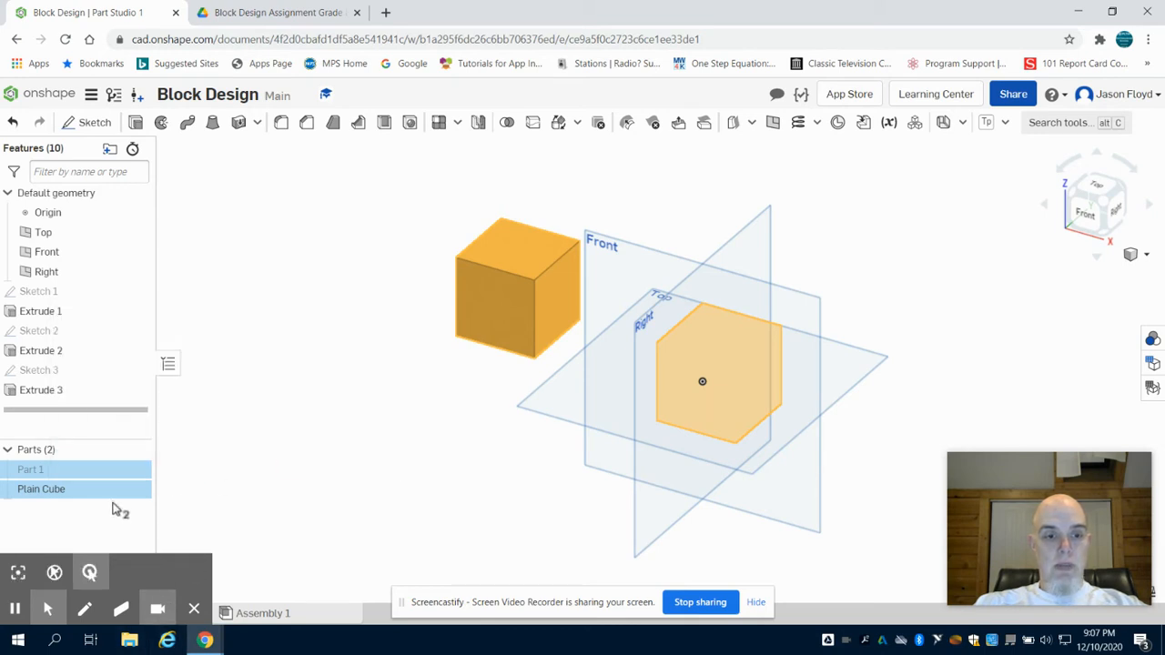
# Step: Hide the Plain Cube and show Part 1 with the circular hole instead
pyautogui.click(136, 489)
pyautogui.press('y')
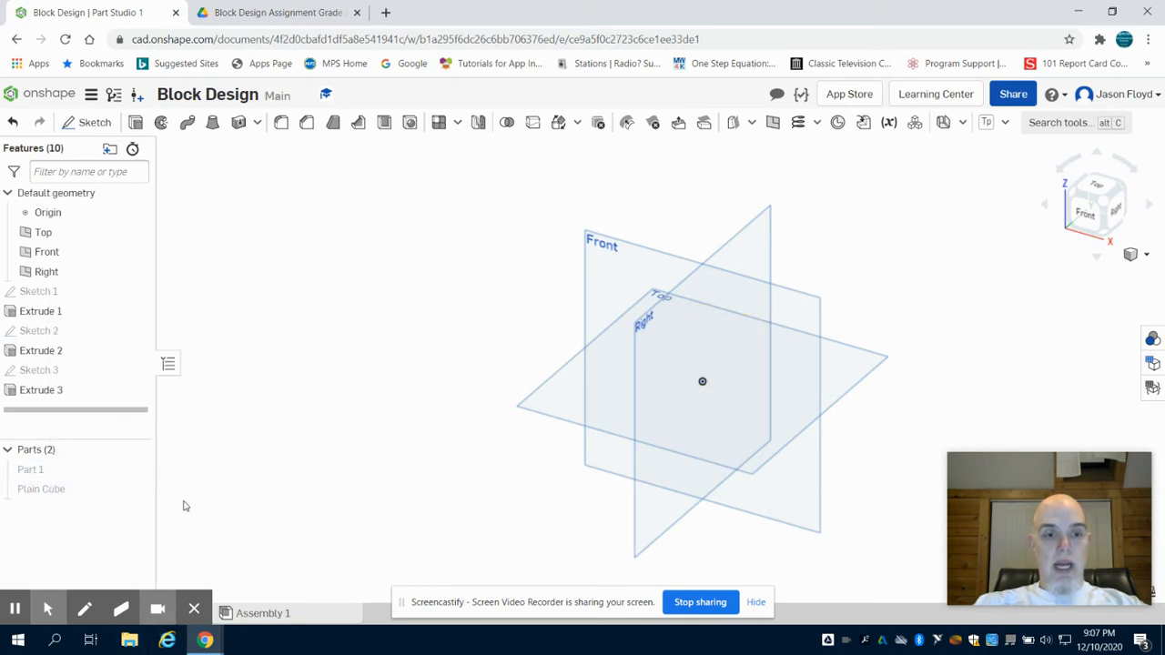
pyautogui.click(136, 469)
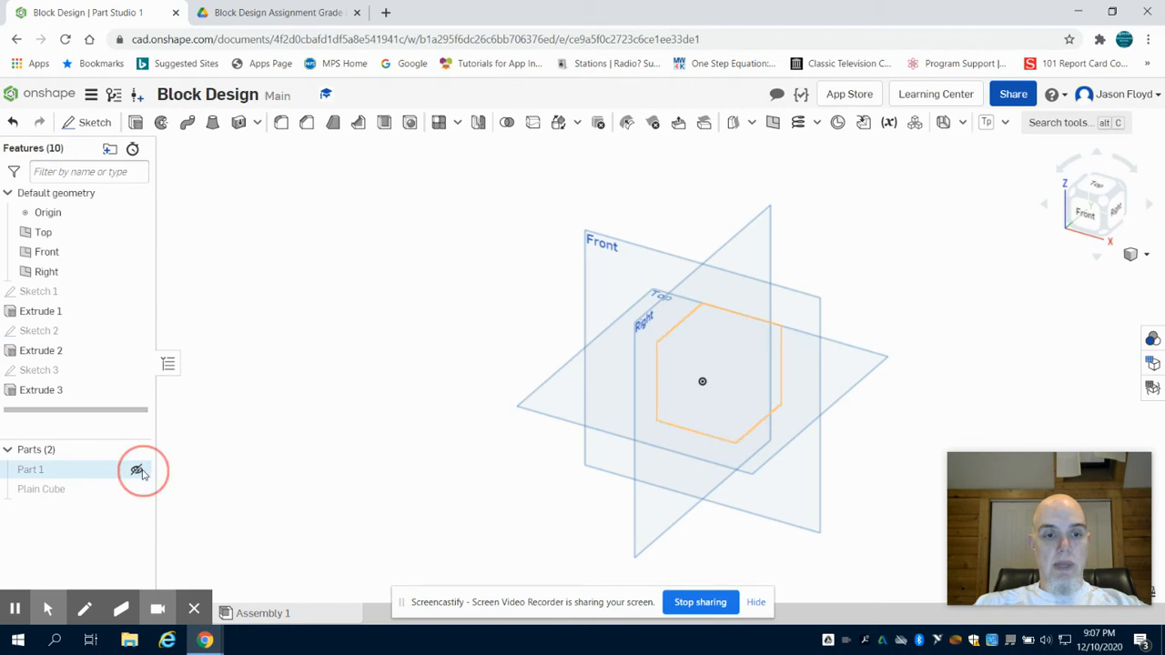
# Step: Rename Part 1 as "Block With Circle Hole"
pyautogui.rightClick(75, 470)
pyautogui.click(113, 234)
pyautogui.write('B')
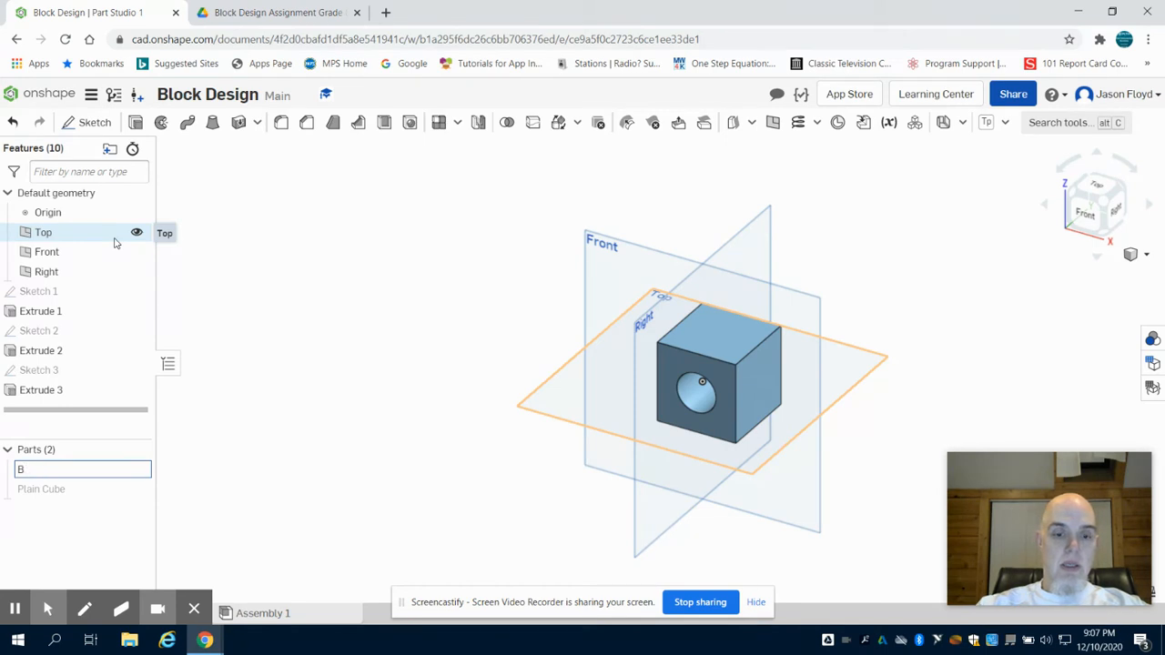
pyautogui.write('Lockock With Circle Hole')
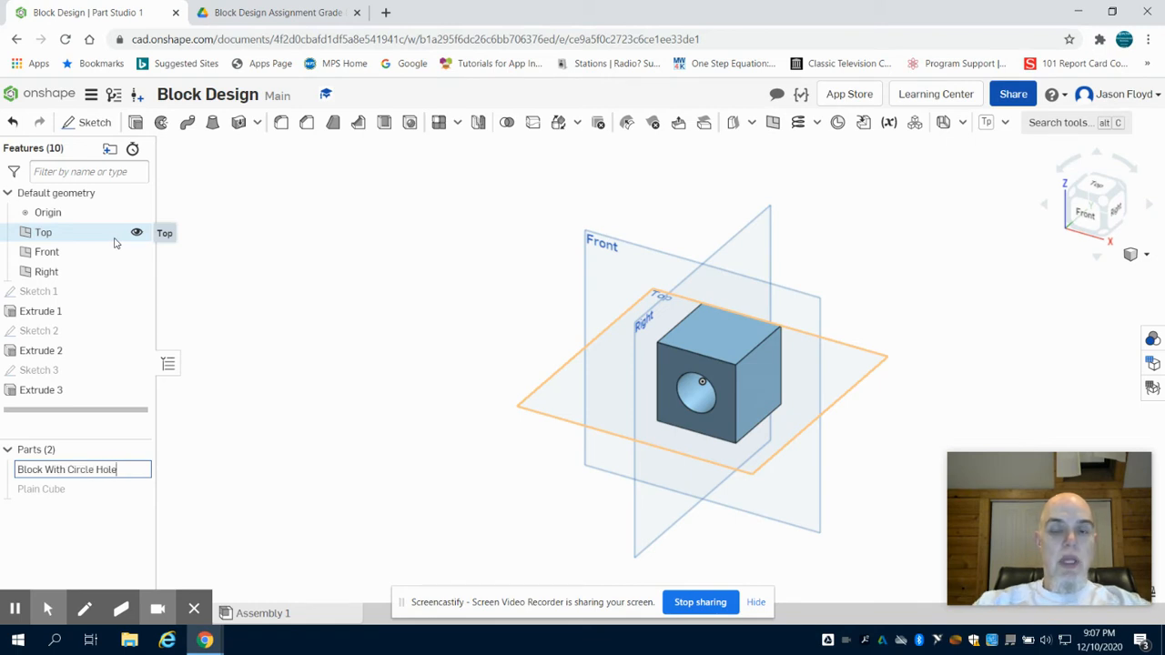
pyautogui.click(321, 373)
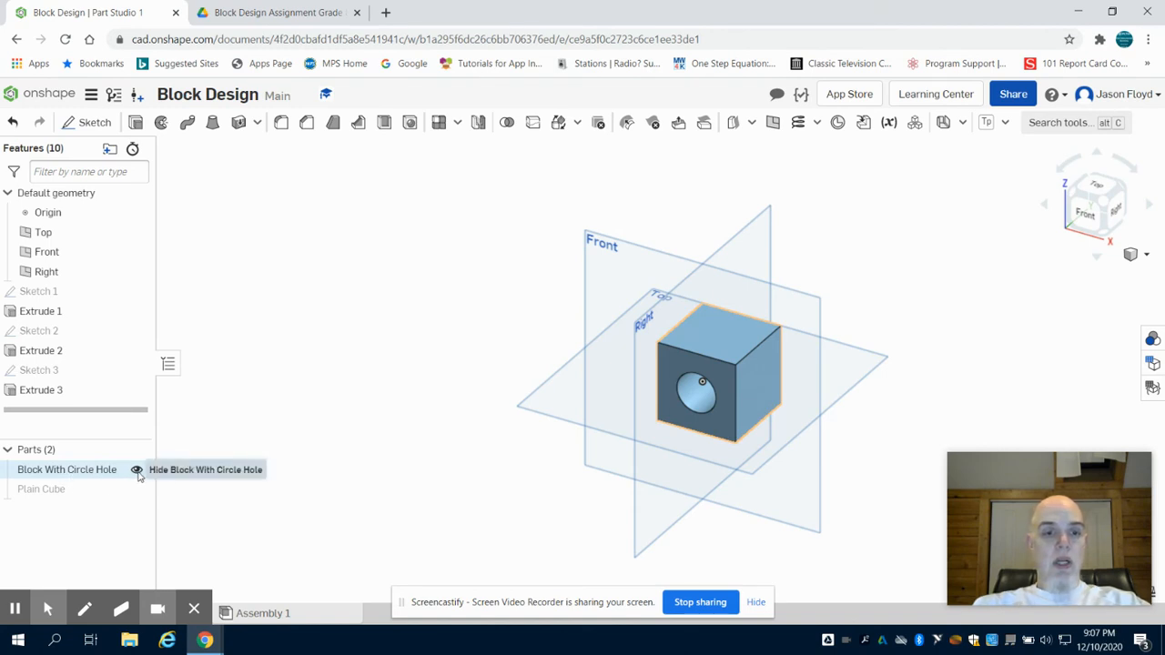
# Step: Hide the Block With Circle Hole part and consult the assignment PDF for the cube with a square hole
pyautogui.click(137, 471)
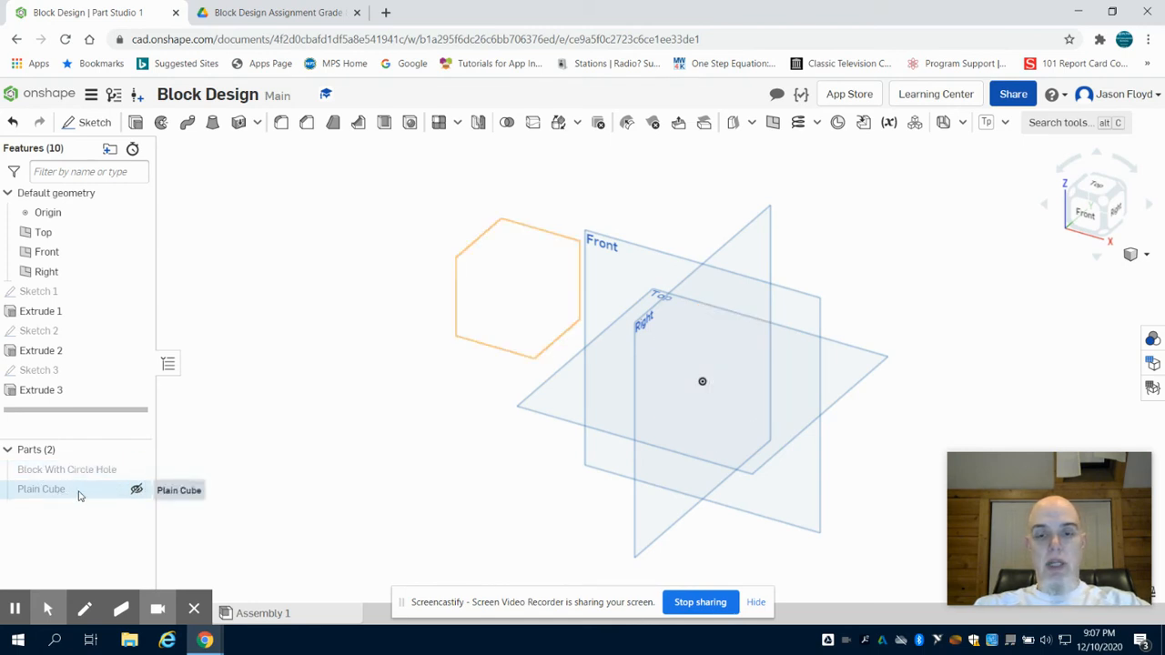
pyautogui.click(291, 12)
pyautogui.scroll(-2, 428, 331)
pyautogui.scroll(-3, 428, 331)
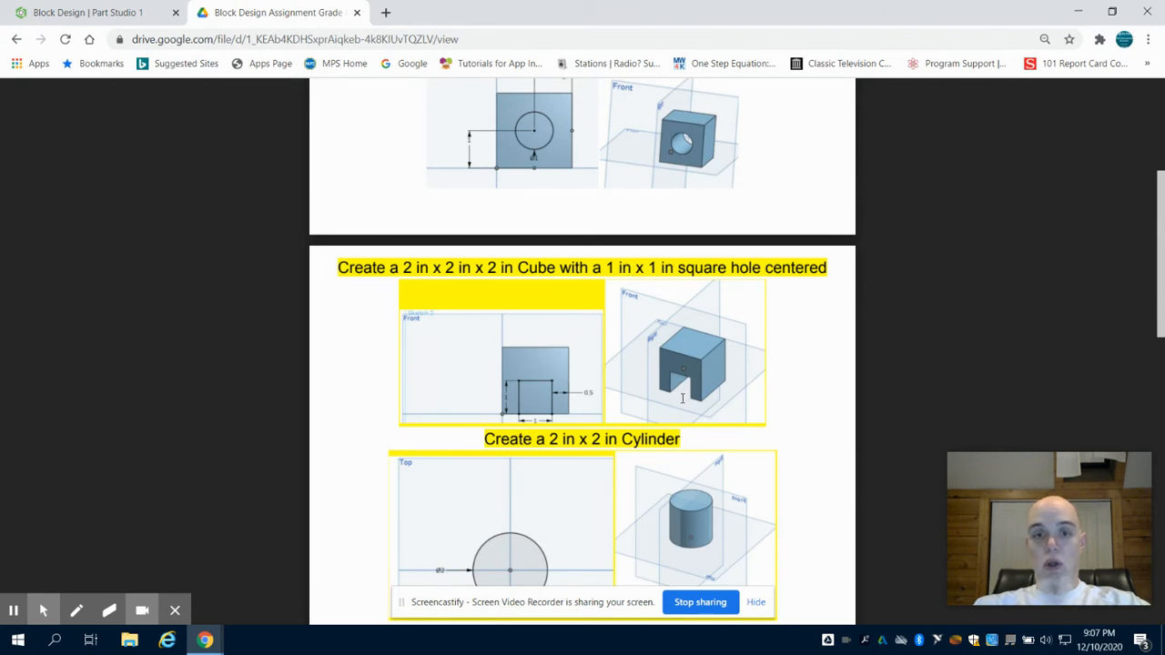
# Step: Switch back to the Block Design Part Studio in Onshape and start a new sketch on the Front plane
pyautogui.click(124, 22)
pyautogui.click(70, 125)
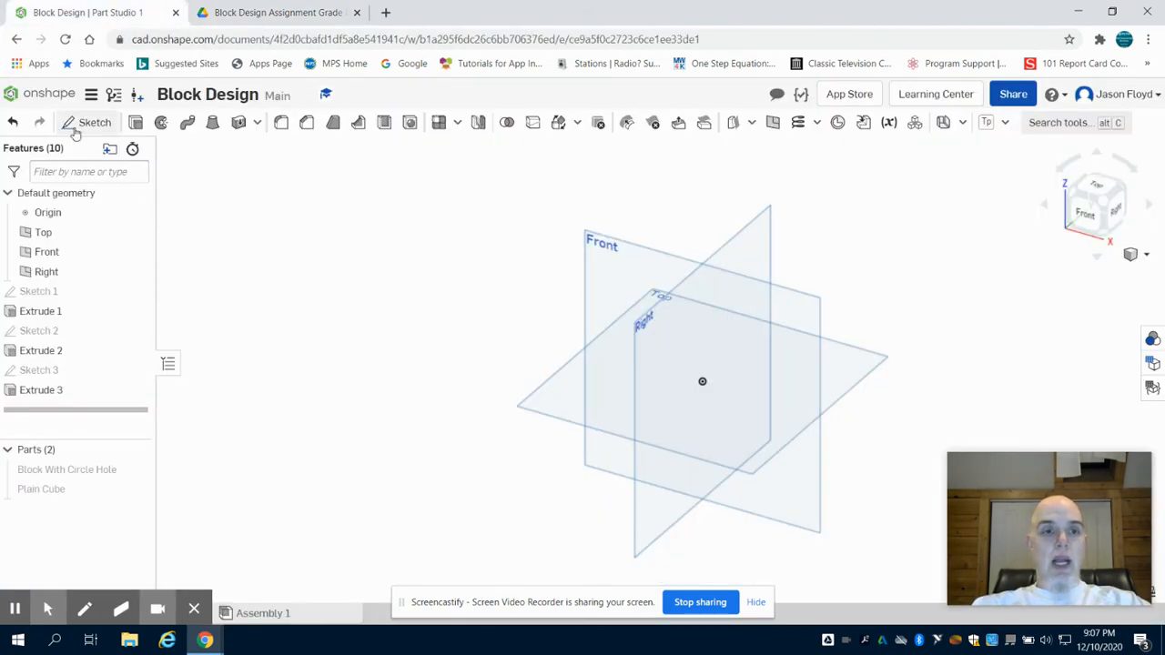
pyautogui.click(772, 319)
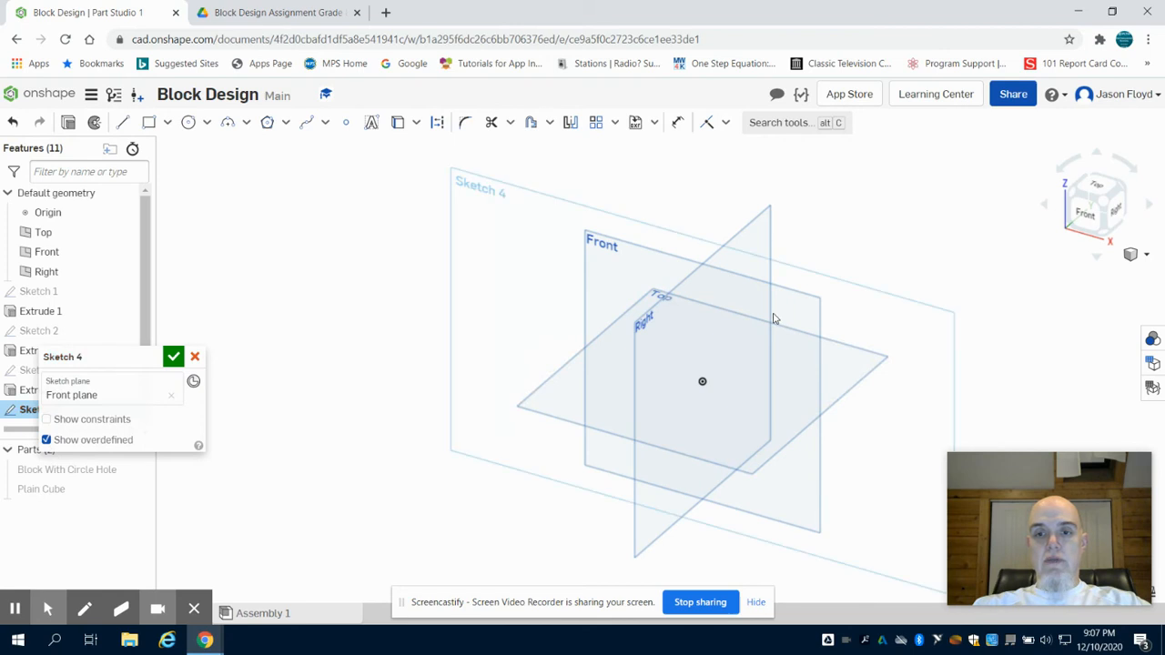
pyautogui.click(1085, 212)
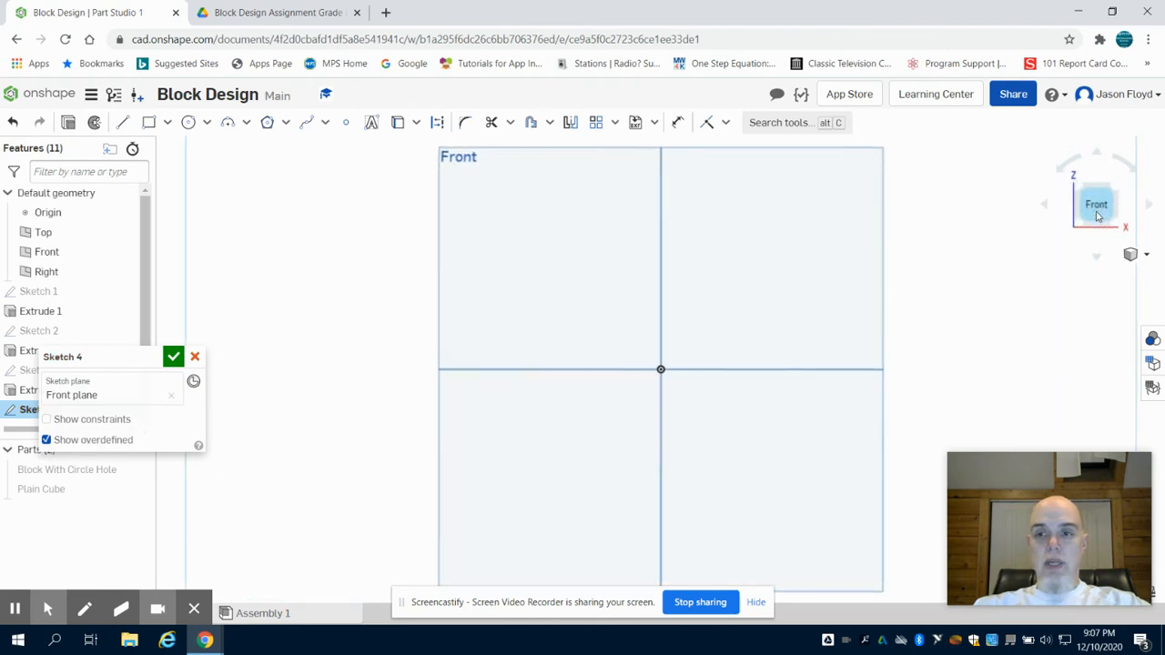
pyautogui.scroll(3, 667, 194)
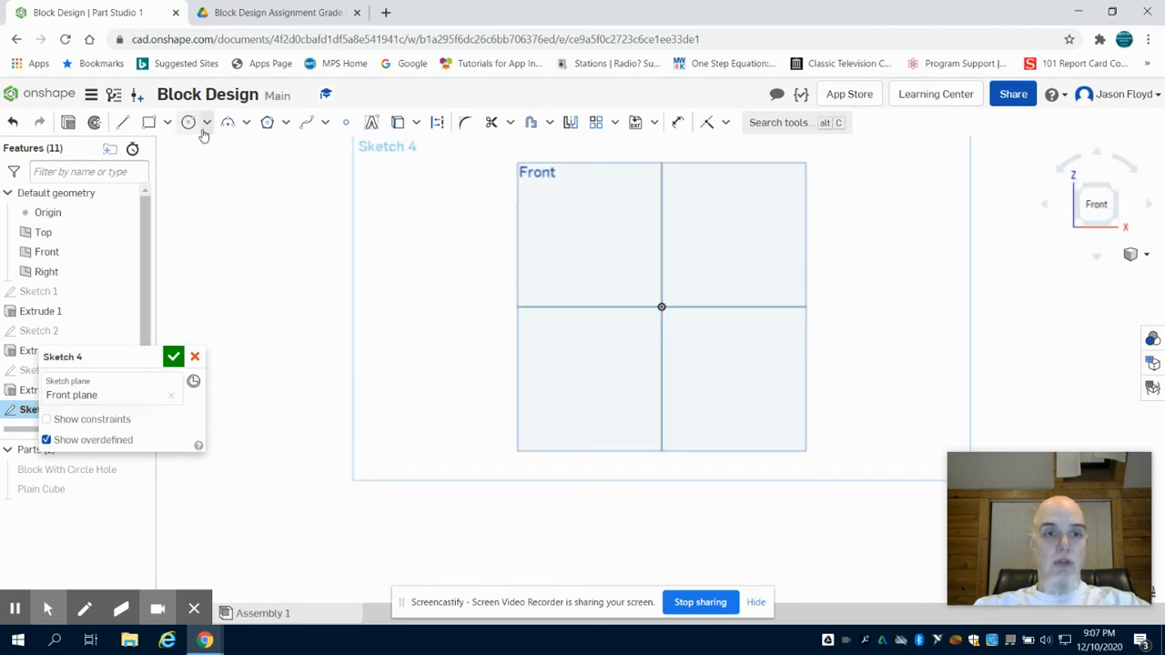
# Step: Draw a 2 in by 2 in square below and to the left of the origin, overlapping the Front plane's lower-left corner
pyautogui.click(148, 124)
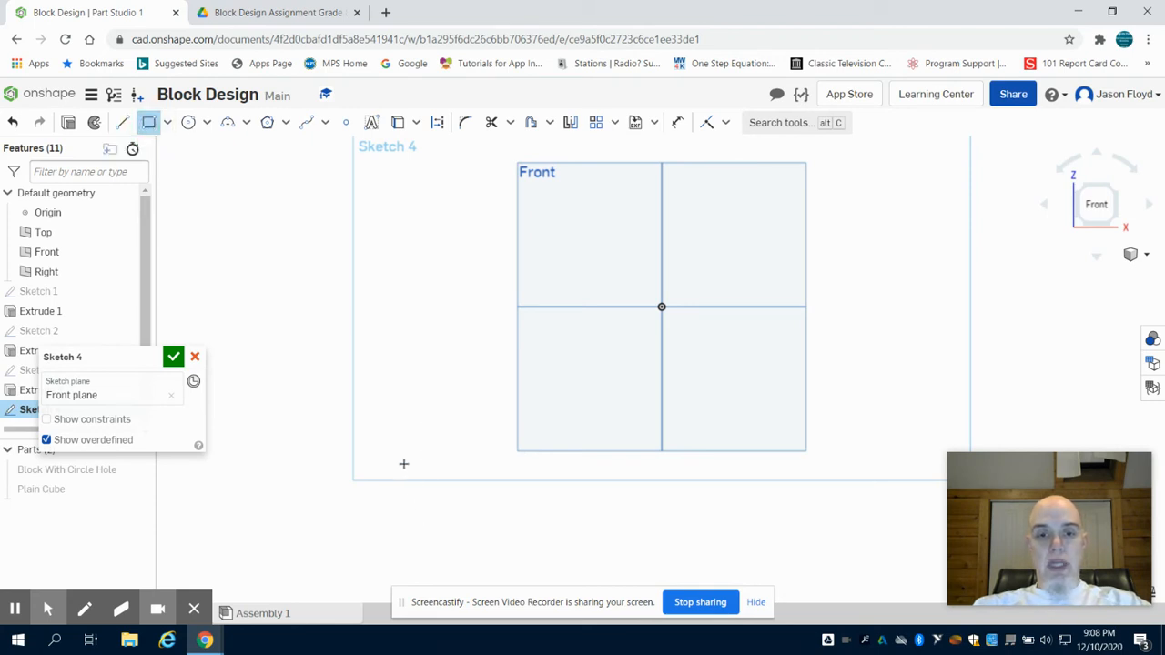
pyautogui.click(397, 390)
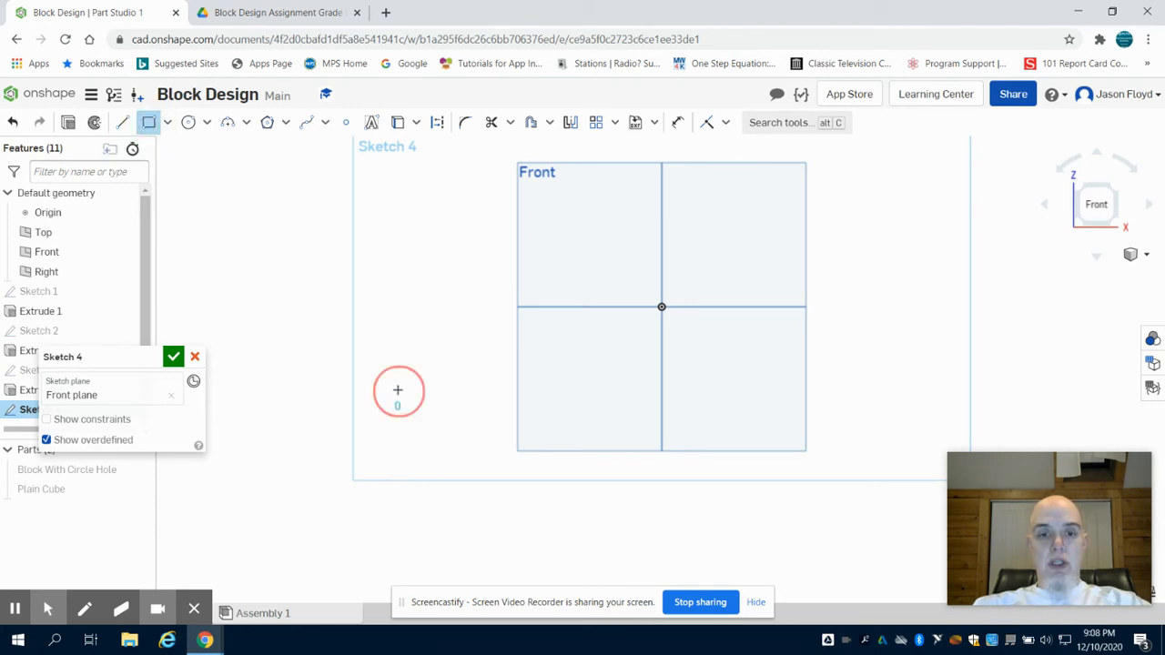
pyautogui.click(526, 506)
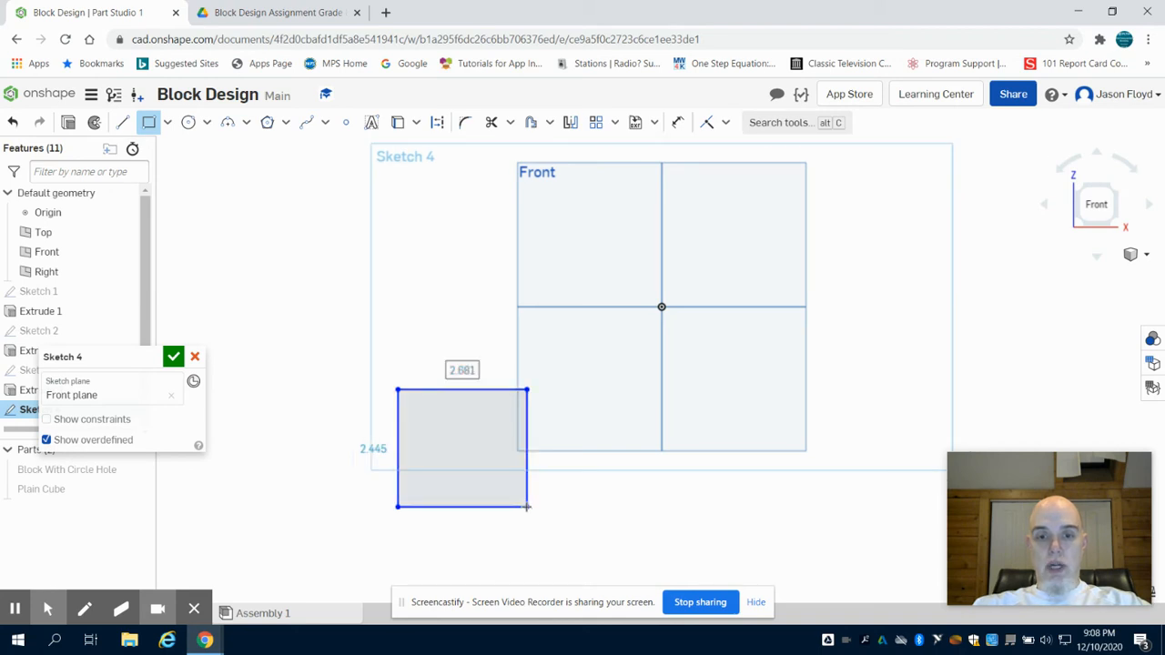
pyautogui.write('2')
pyautogui.press('Return')
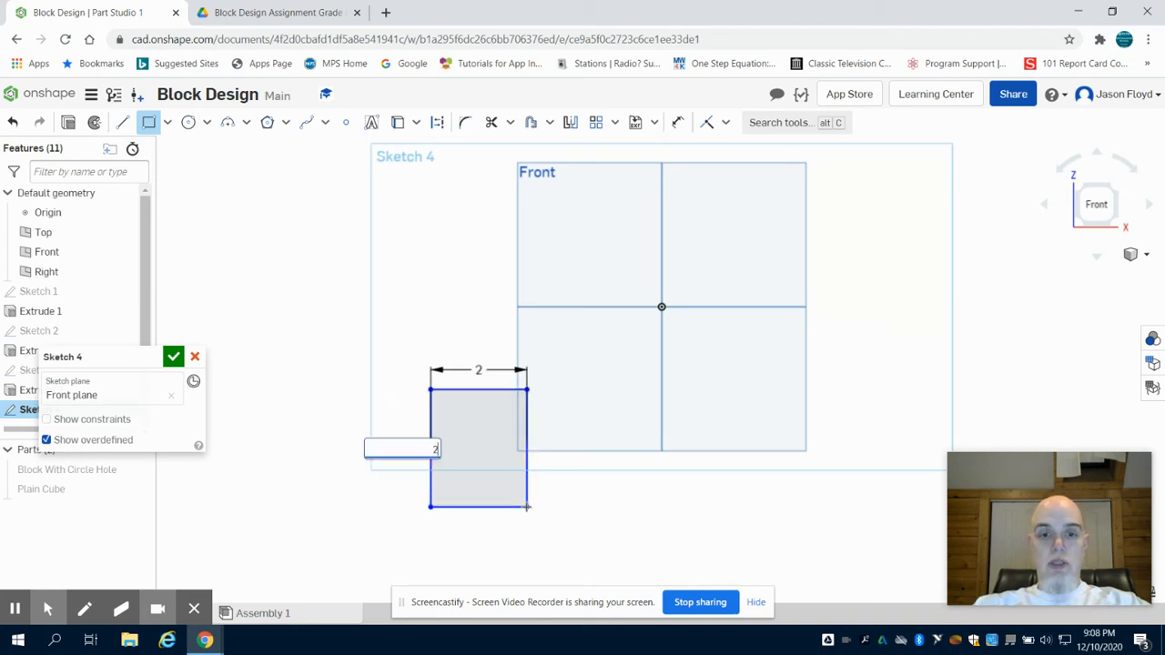
pyautogui.write('2')
pyautogui.press('Return')
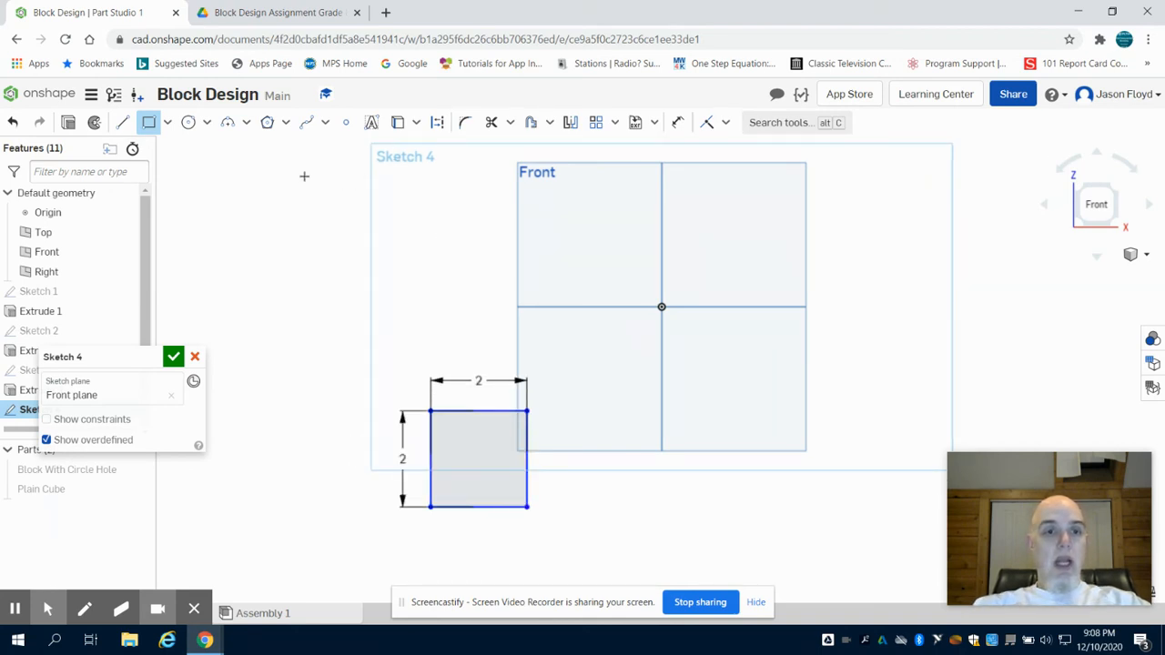
# Step: Extrude the 2 in square as a new solid with a blind depth of 2 in
pyautogui.click(67, 129)
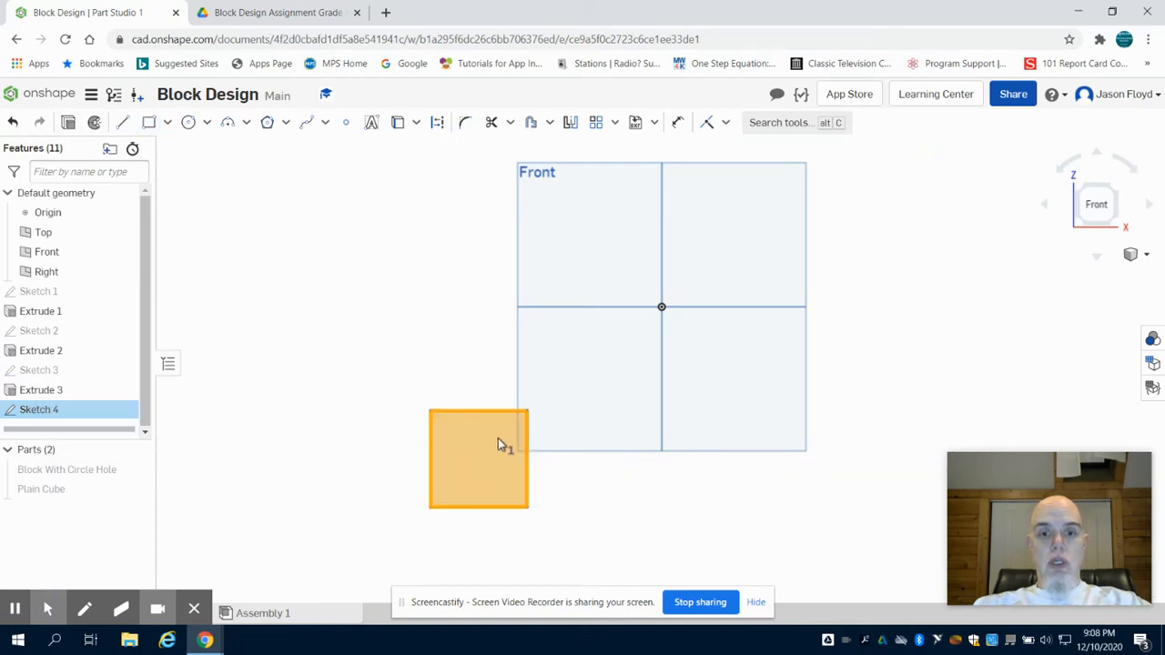
pyautogui.click(174, 479)
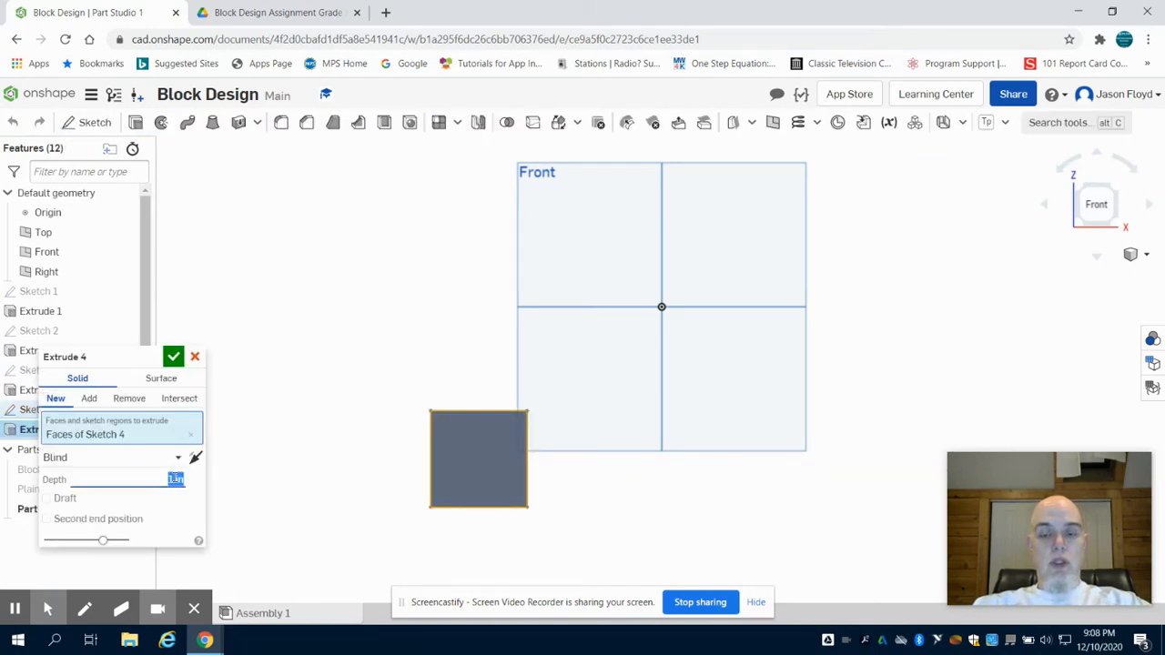
pyautogui.write('2')
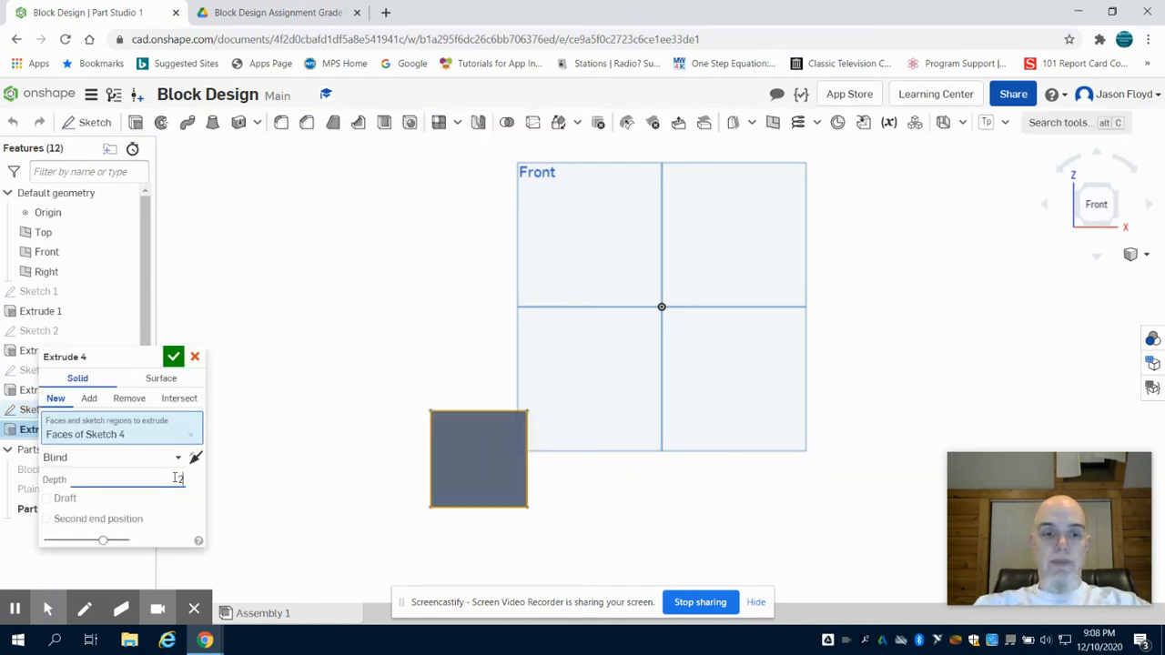
pyautogui.click(172, 357)
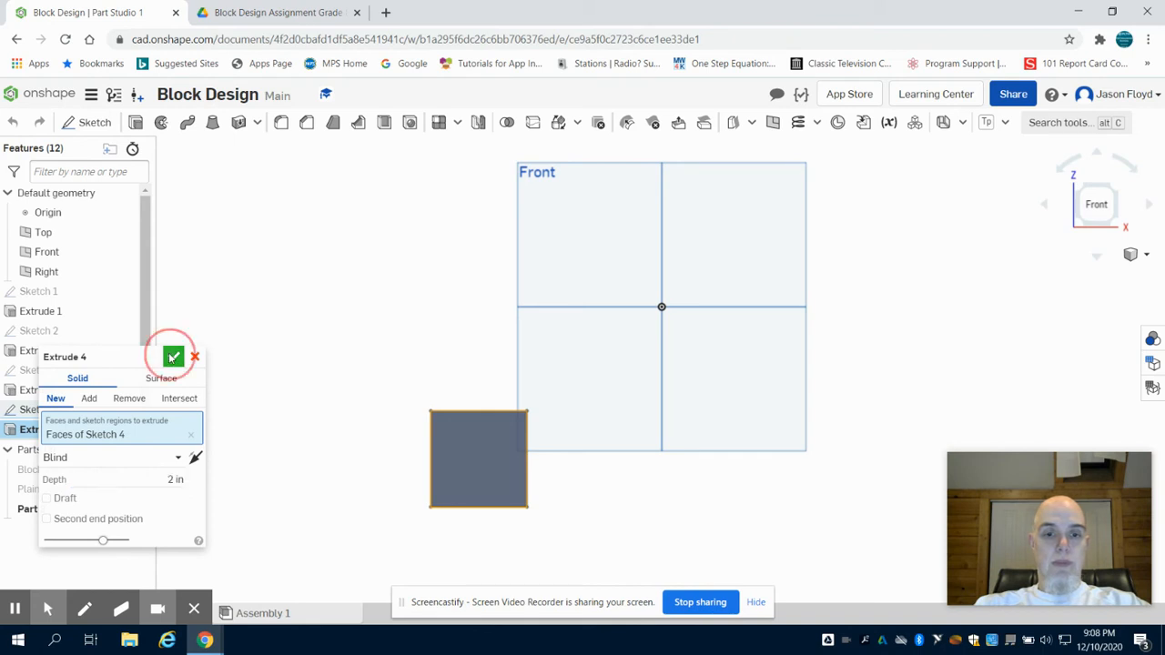
pyautogui.click(1120, 191)
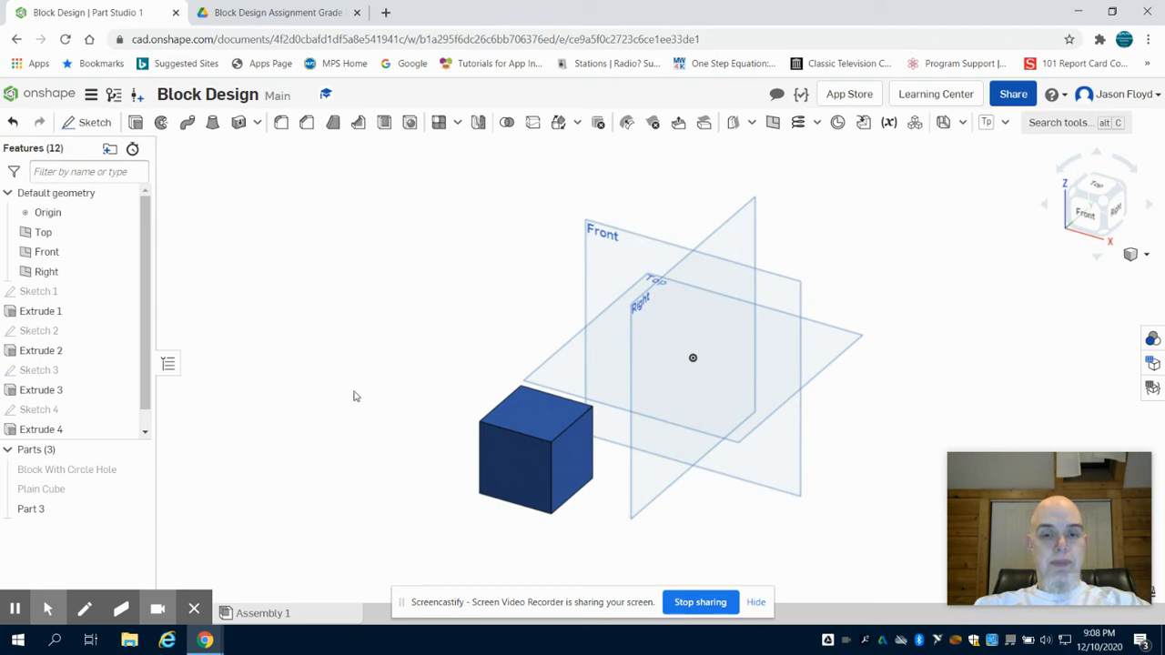
# Step: Sketch a 1 in by 1 in square on the new cube's front face, with its base on the face's bottom edge
pyautogui.click(91, 123)
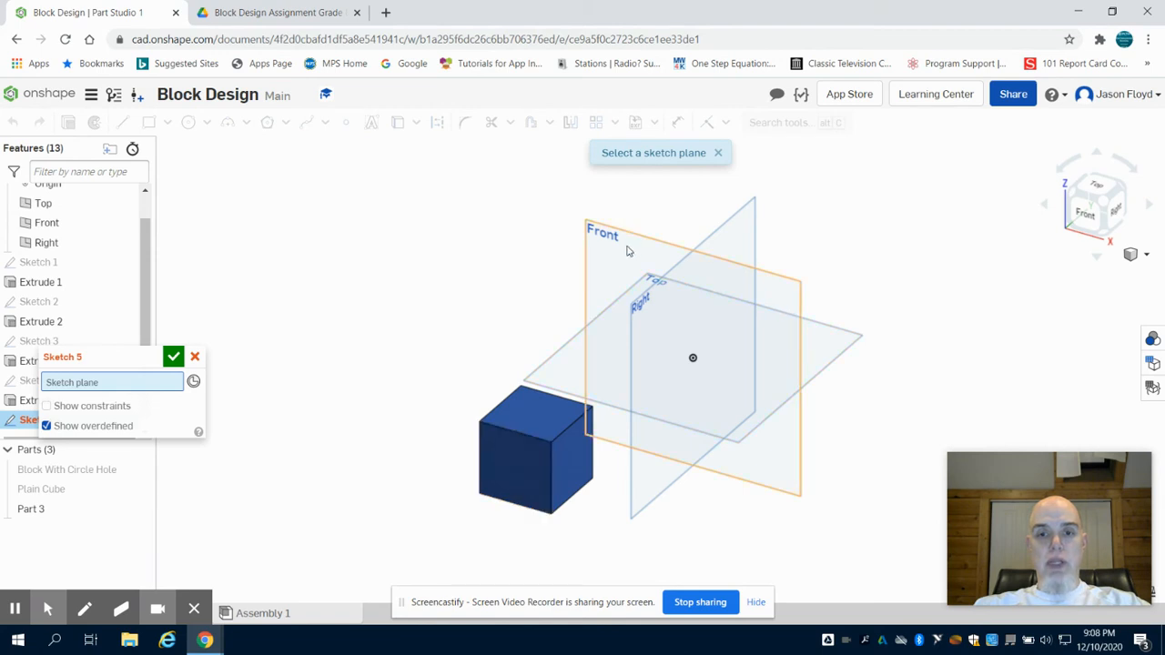
pyautogui.click(531, 459)
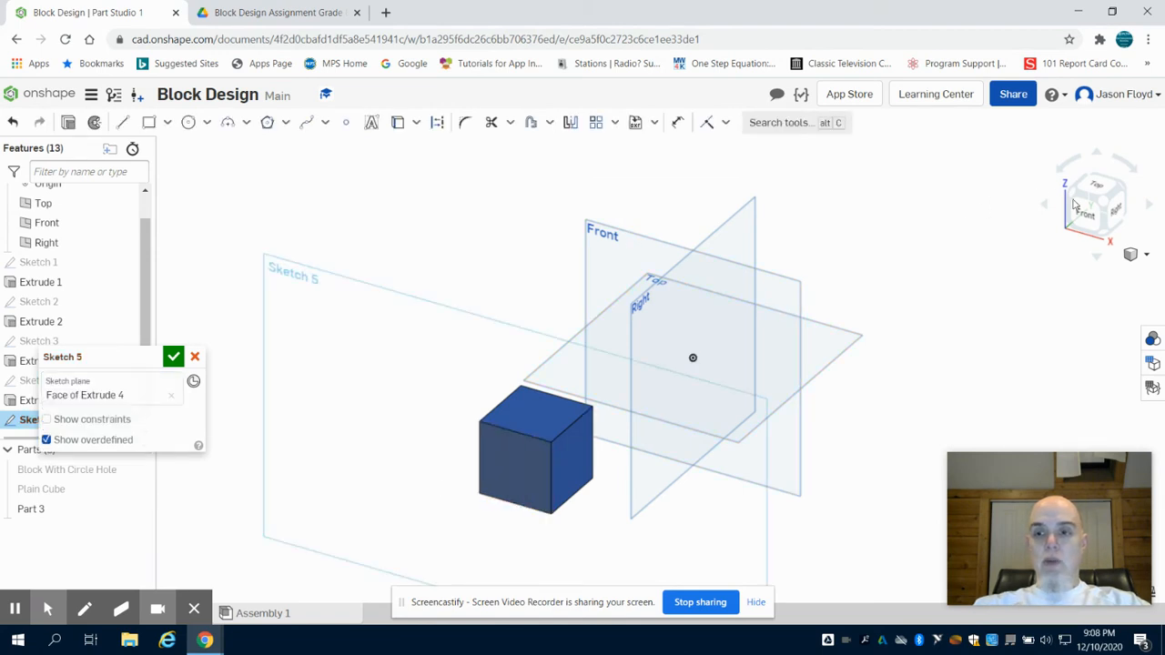
pyautogui.click(1098, 215)
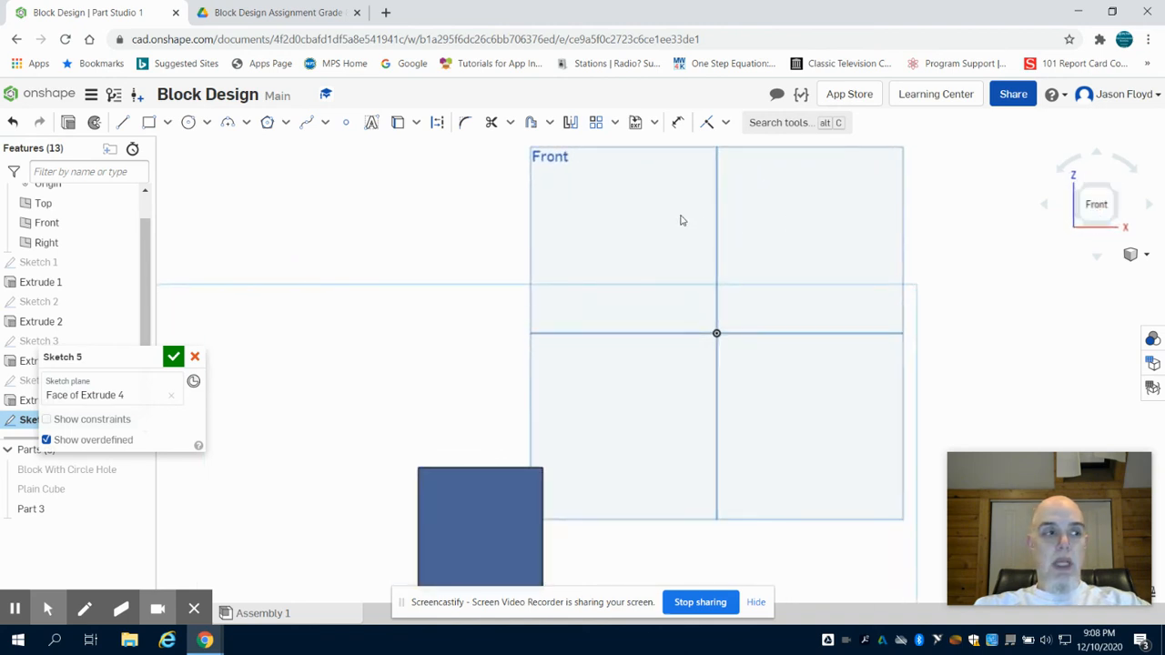
pyautogui.click(149, 123)
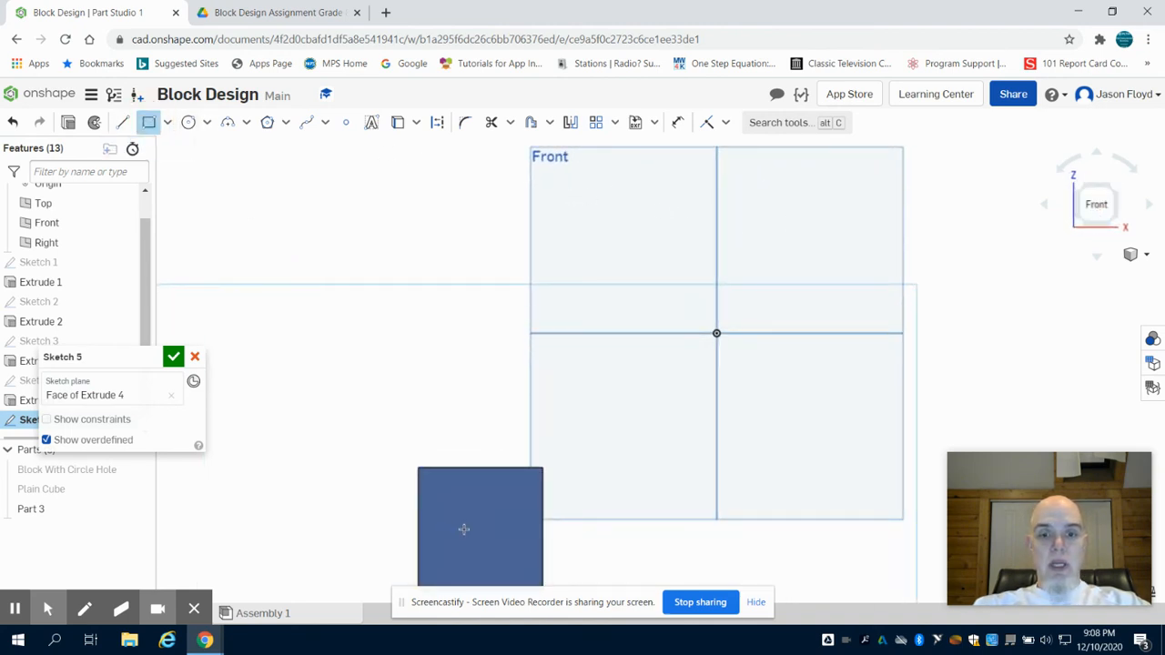
pyautogui.click(756, 603)
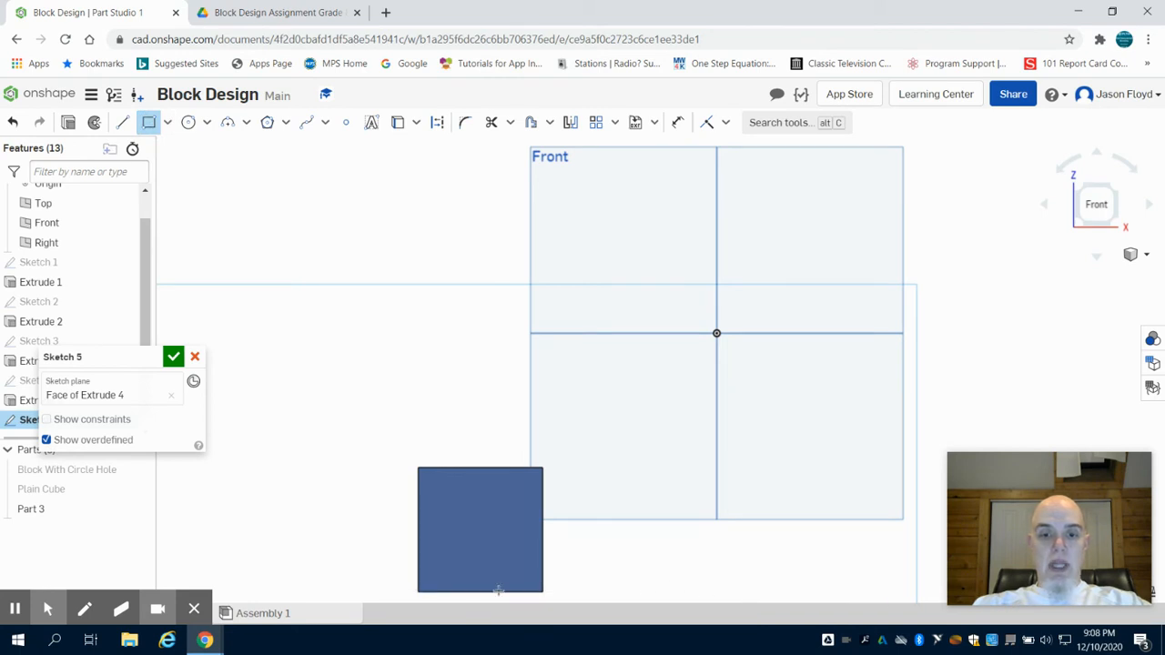
pyautogui.click(451, 590)
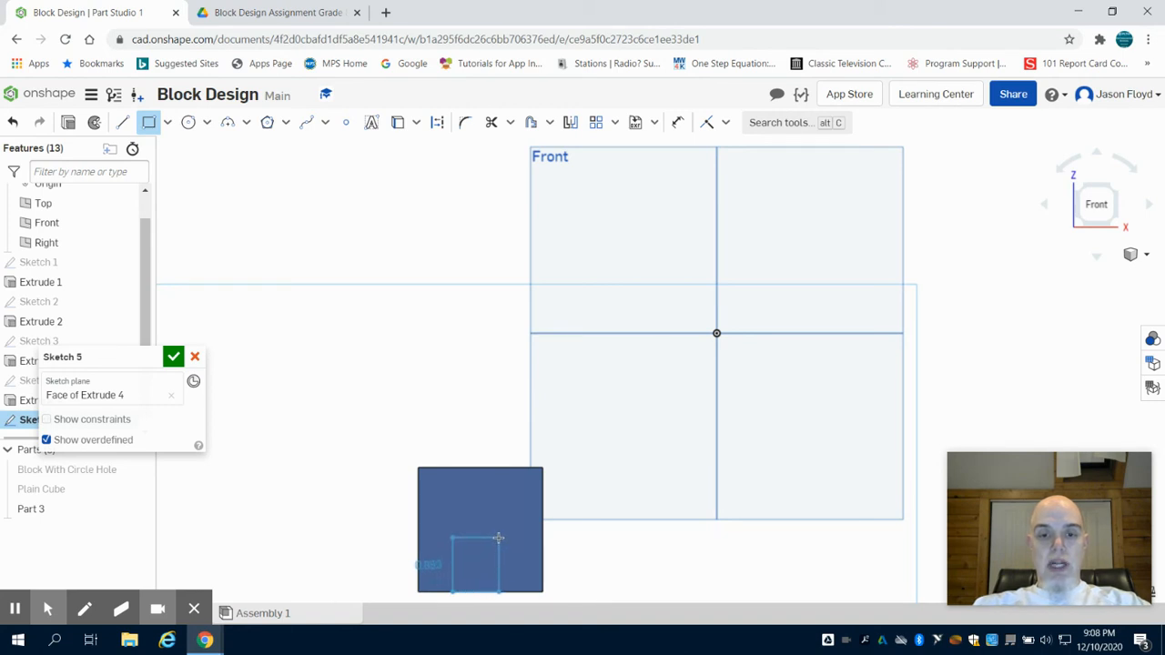
pyautogui.click(499, 538)
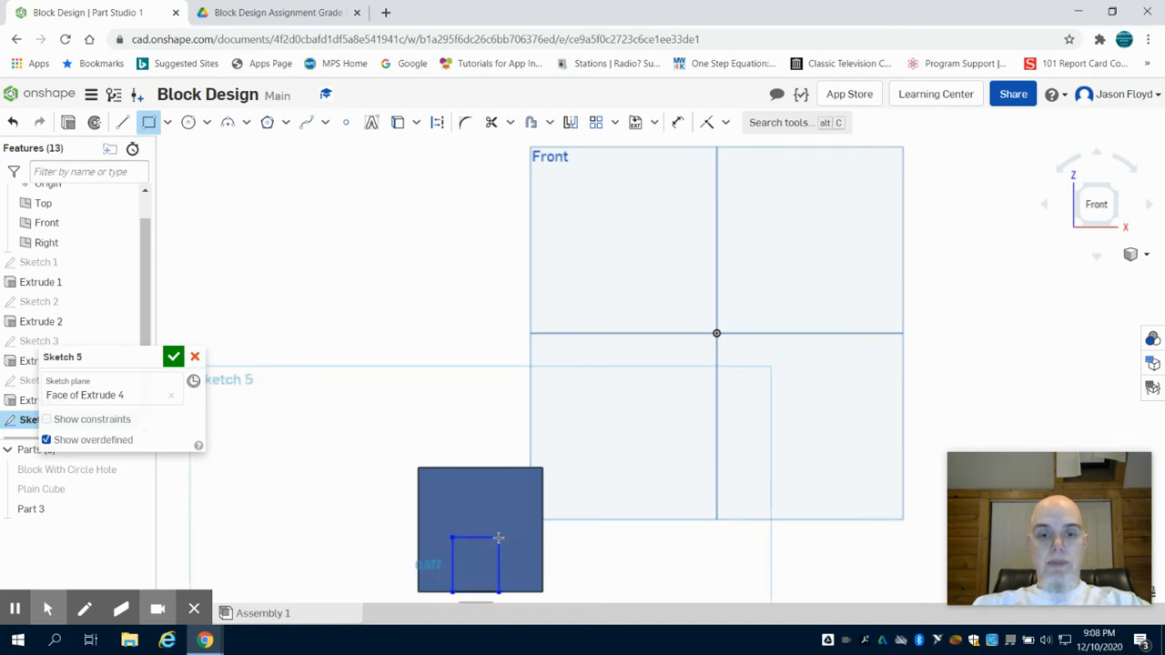
pyautogui.write('1')
pyautogui.write('1')
pyautogui.press('Return')
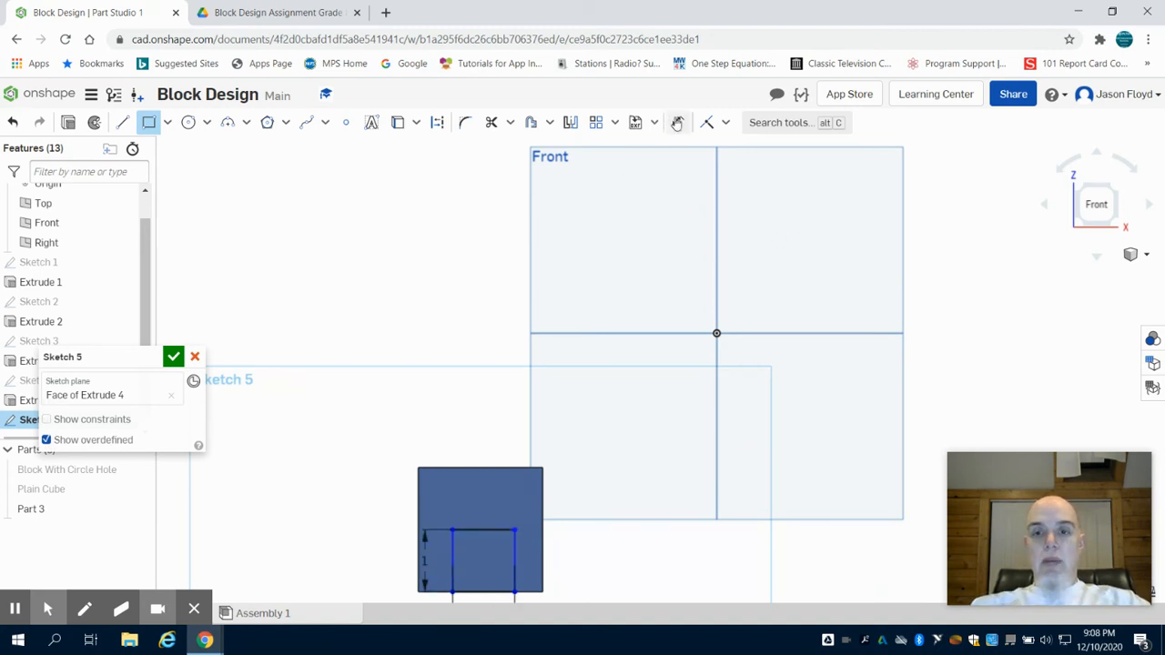
# Step: Dimension the small square's right side 0.5 in from the cube's right edge
pyautogui.click(677, 124)
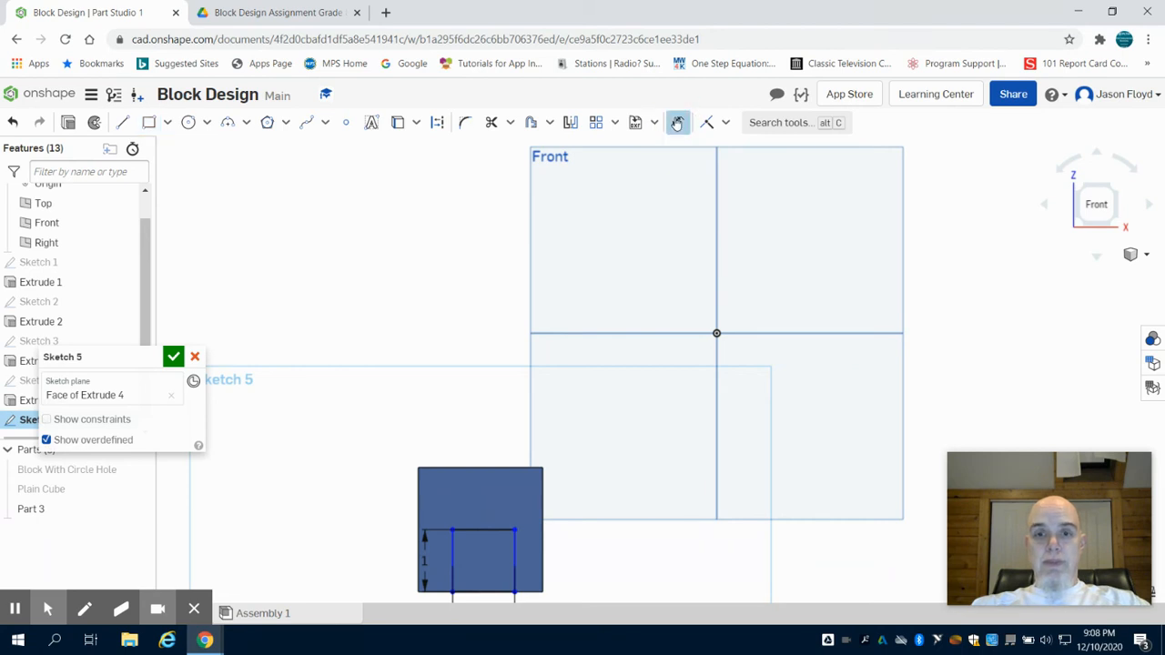
pyautogui.click(517, 555)
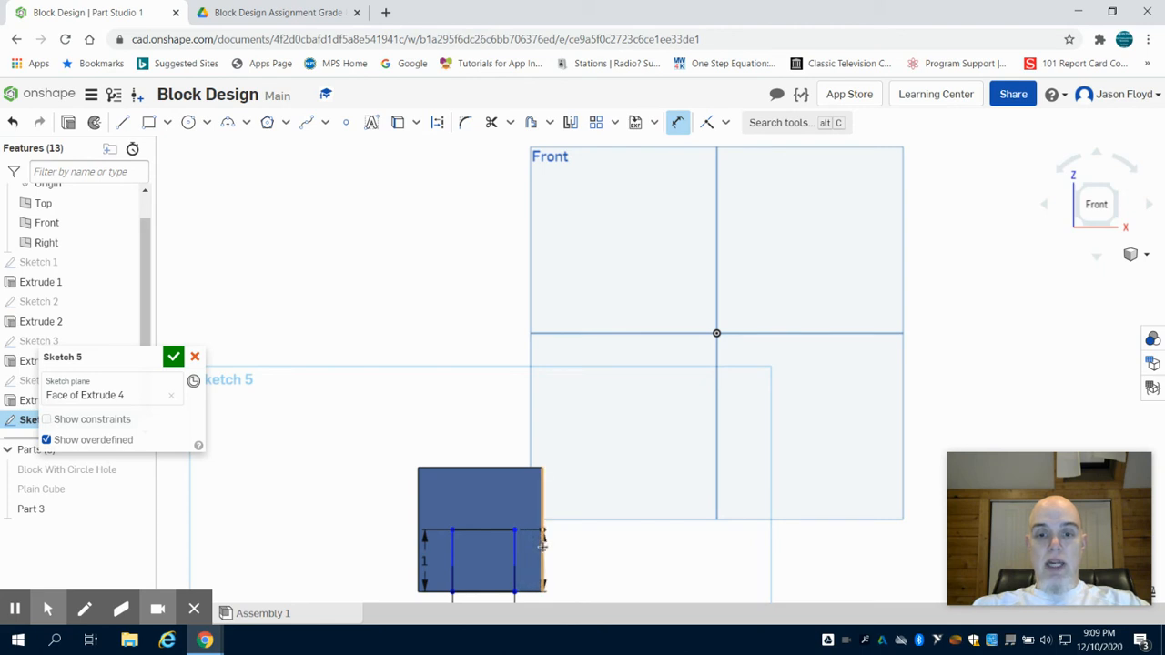
pyautogui.click(542, 544)
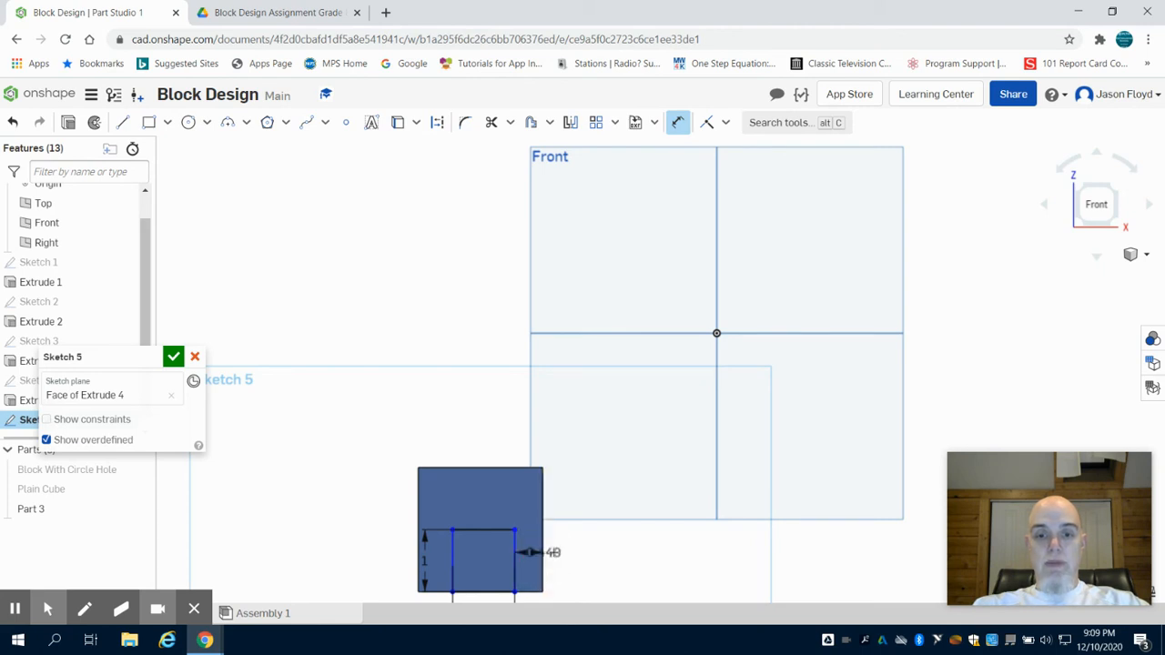
pyautogui.click(577, 554)
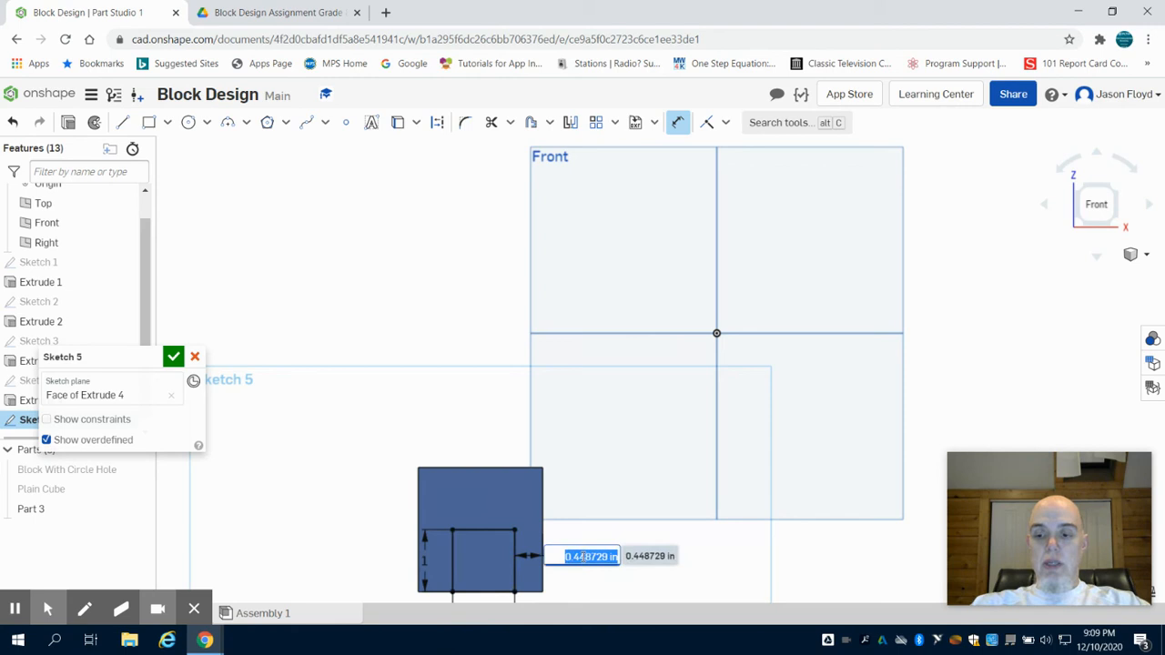
pyautogui.press('BackSpace')
pyautogui.write('.5')
pyautogui.press('Return')
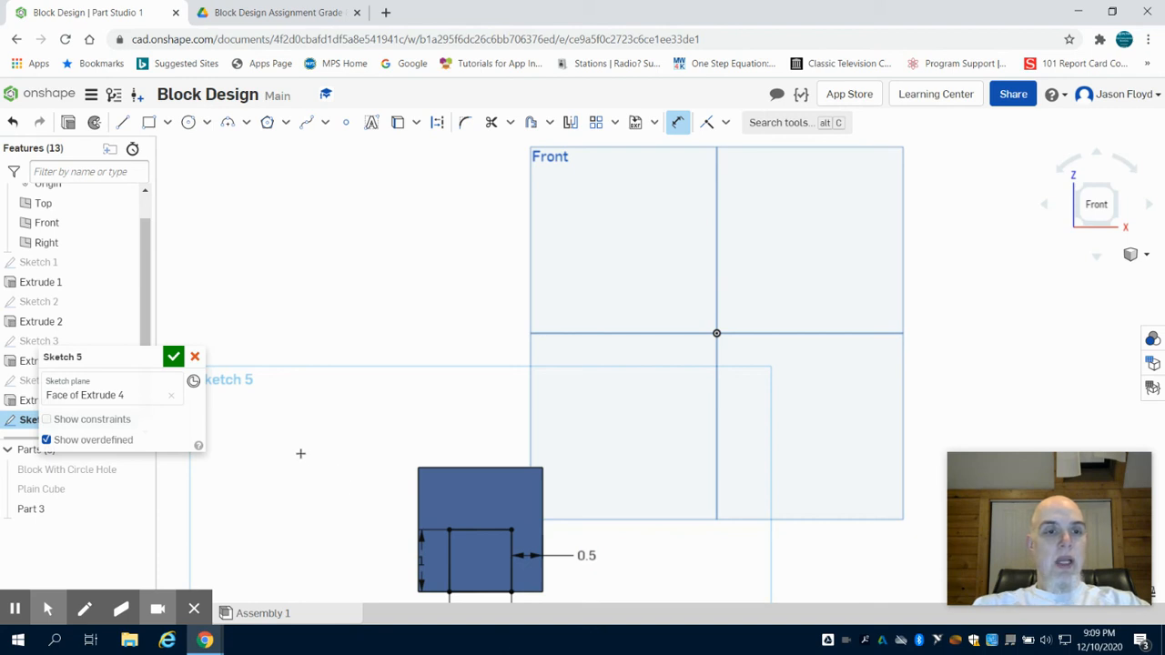
# Step: Cut the 1 in square out of the cube with a Remove extrude 2 in deep
pyautogui.click(68, 124)
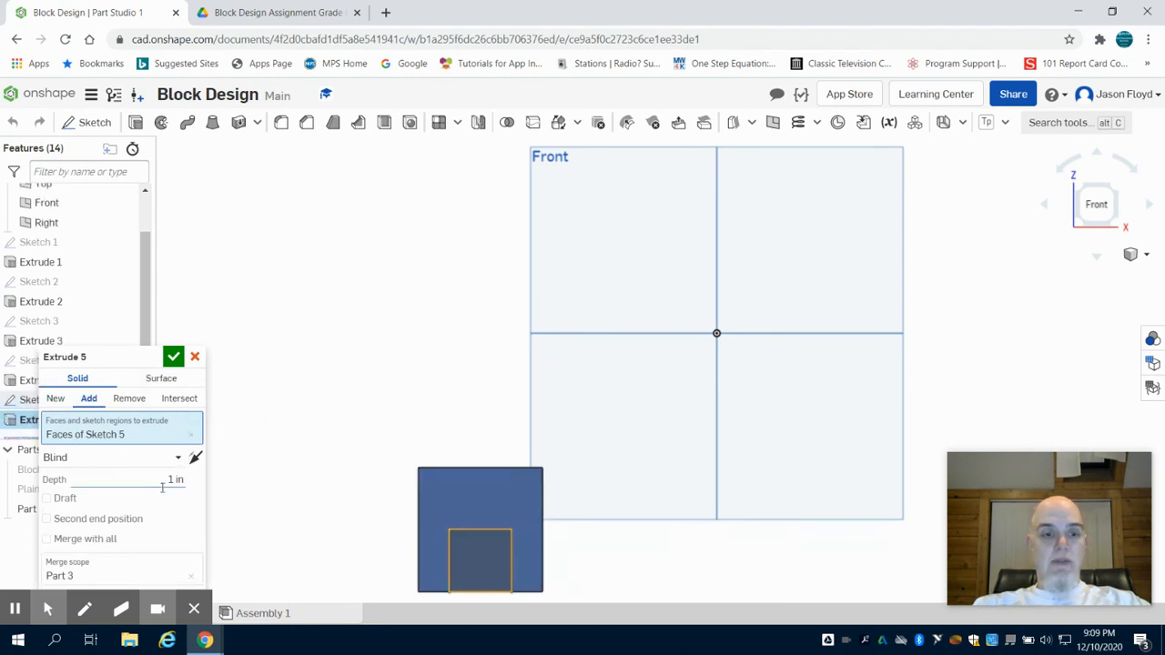
pyautogui.click(131, 406)
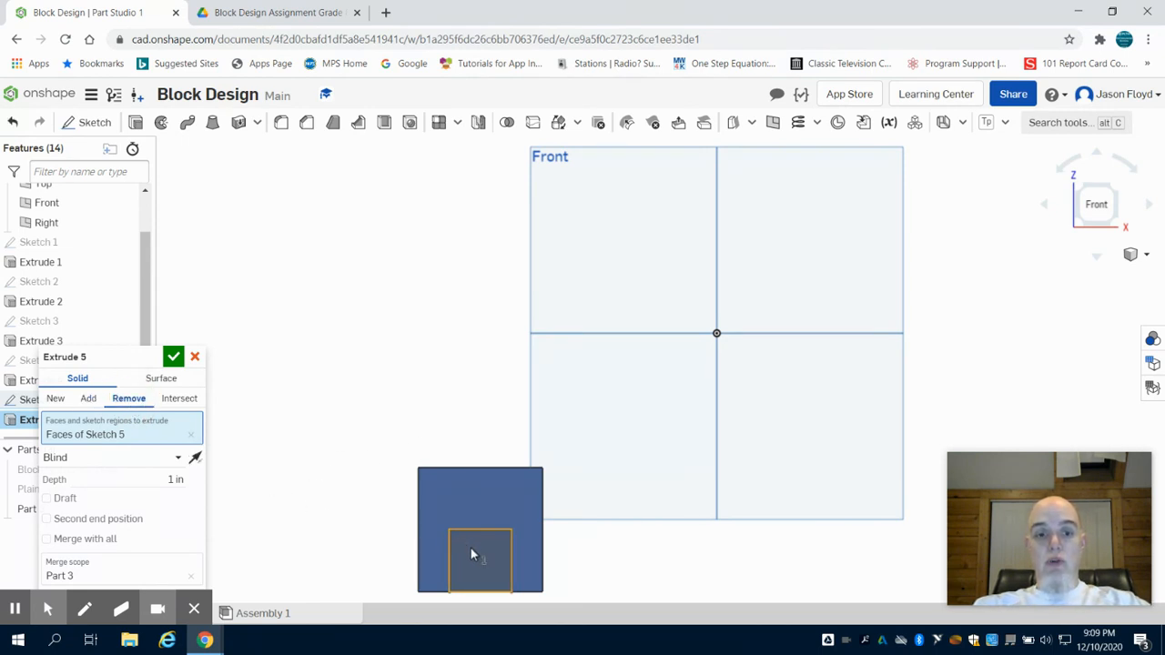
pyautogui.click(175, 479)
pyautogui.write('2')
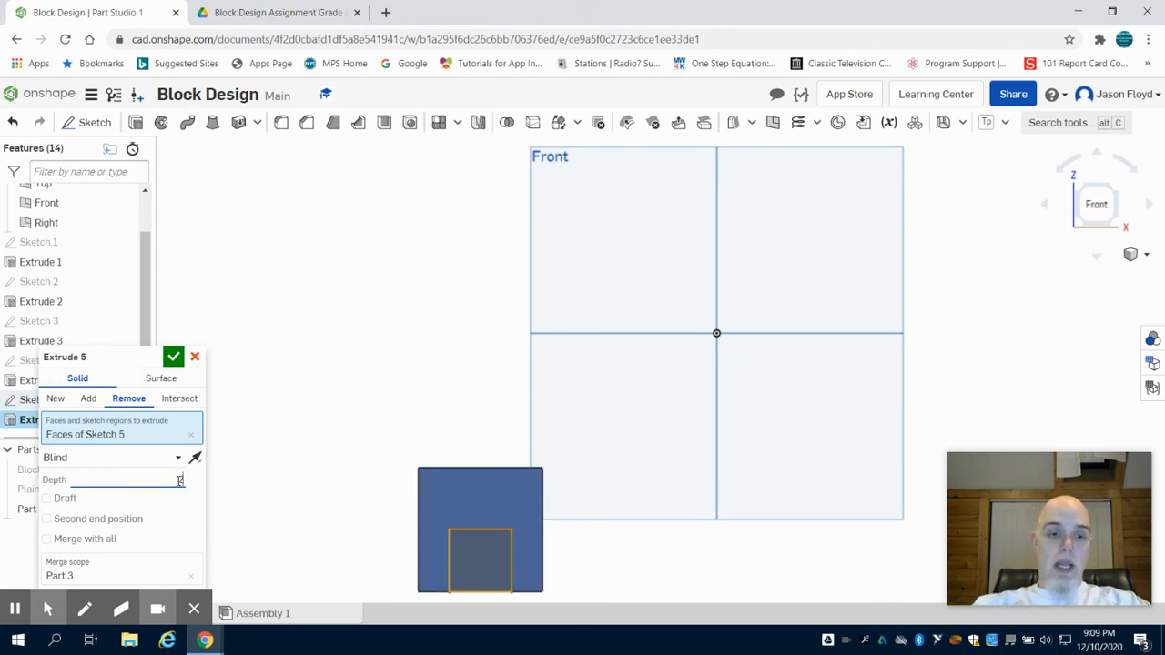
pyautogui.press('Return')
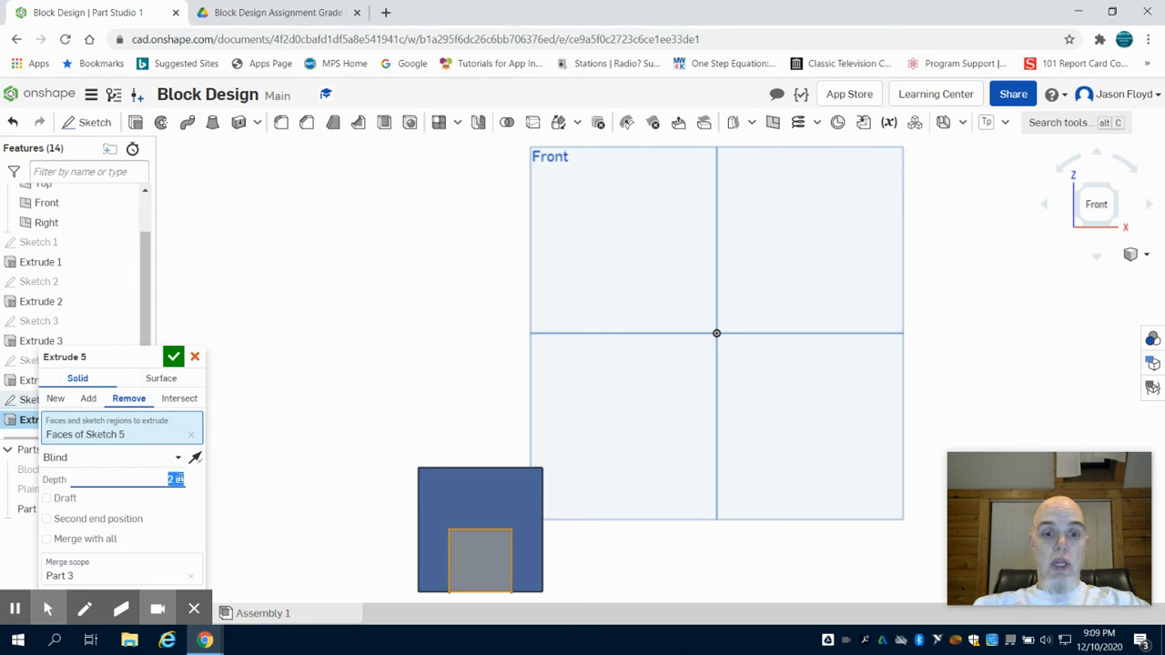
pyautogui.click(171, 357)
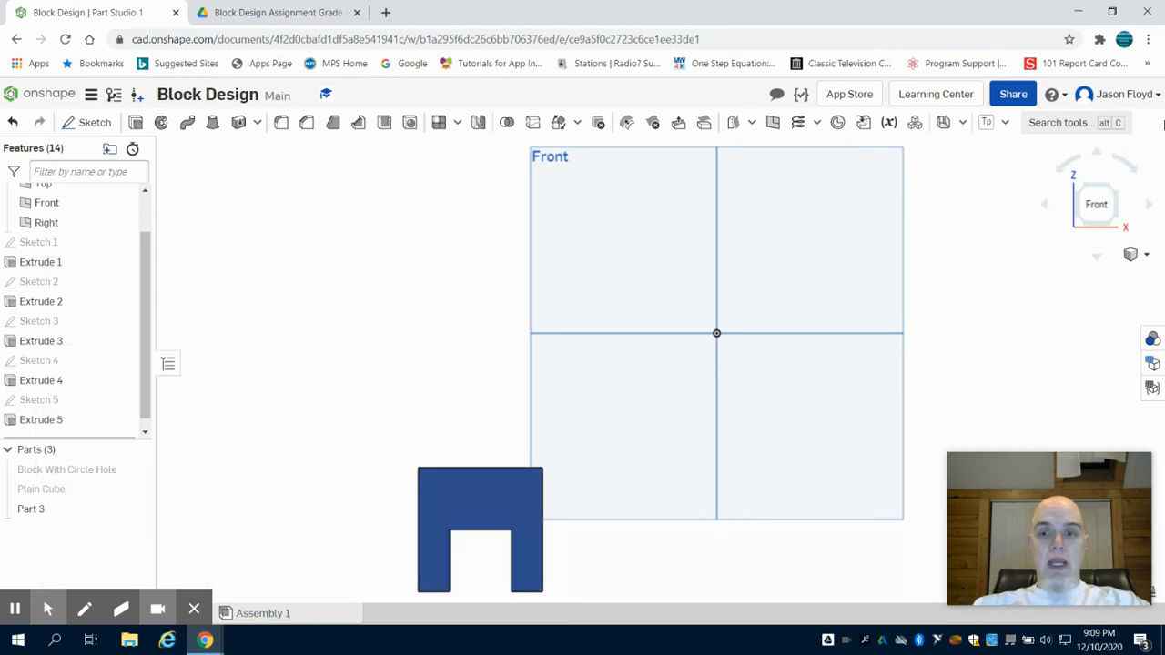
pyautogui.click(1116, 188)
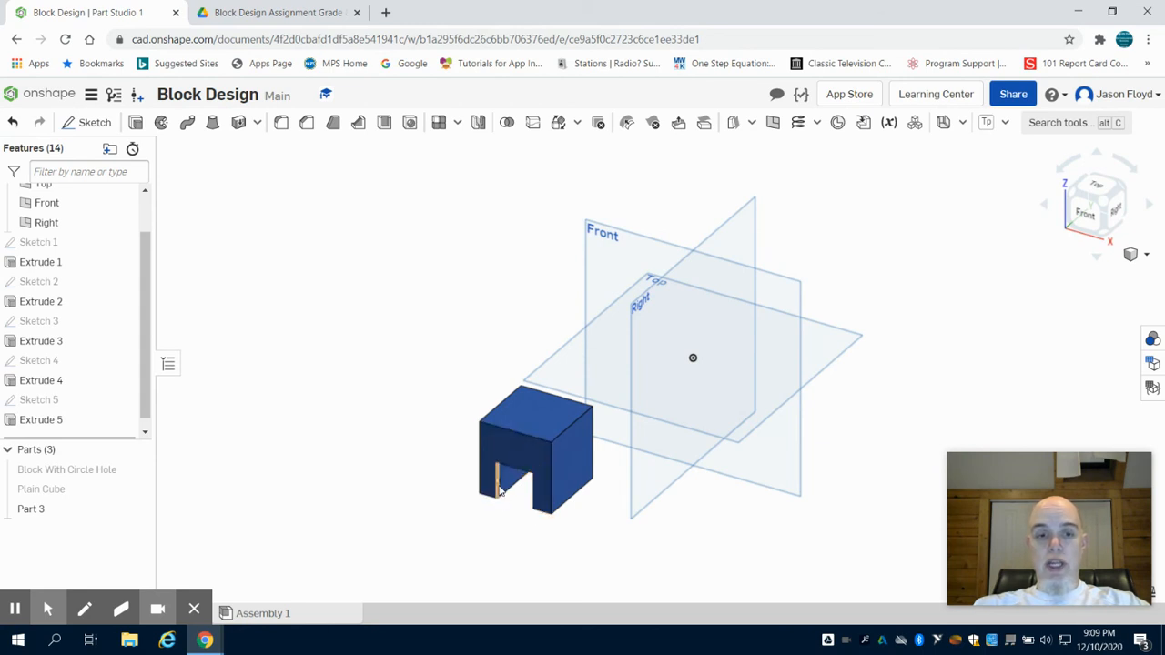
# Step: Open the rename option for Part 3, the cube with the square hole
pyautogui.rightClick(45, 514)
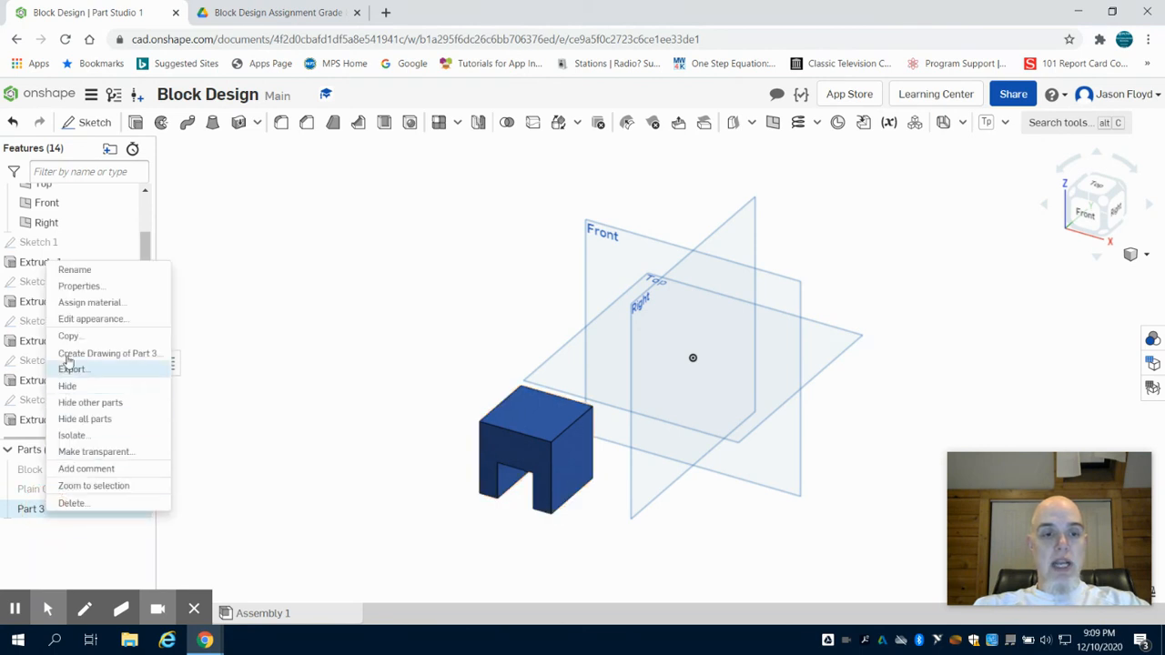
pyautogui.click(75, 269)
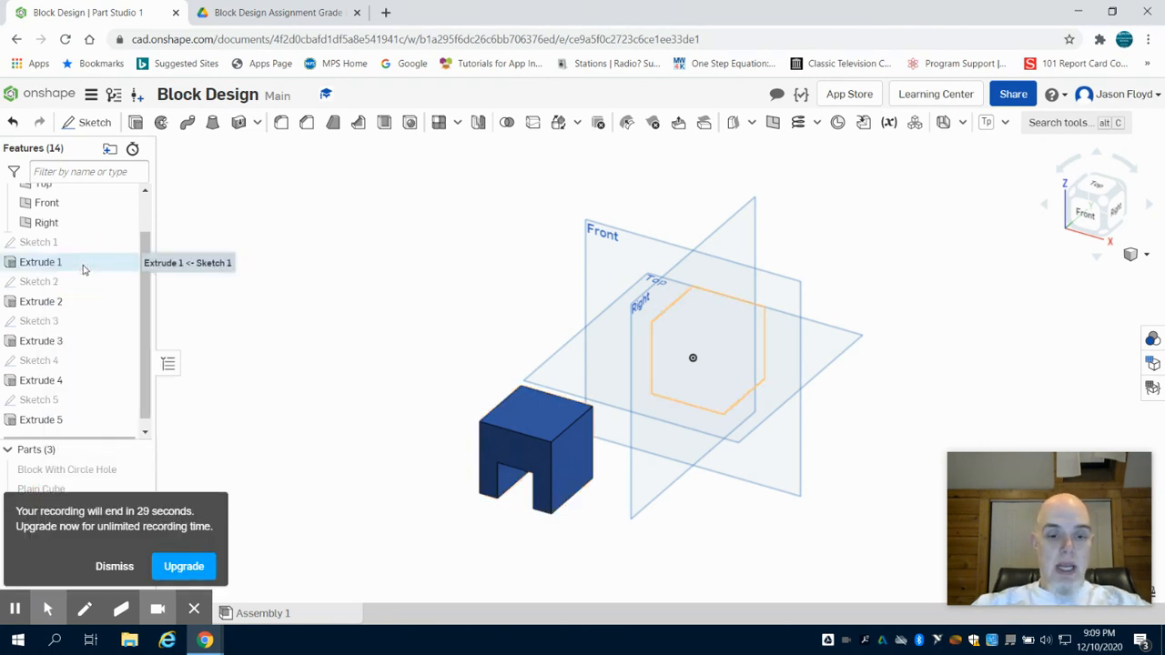